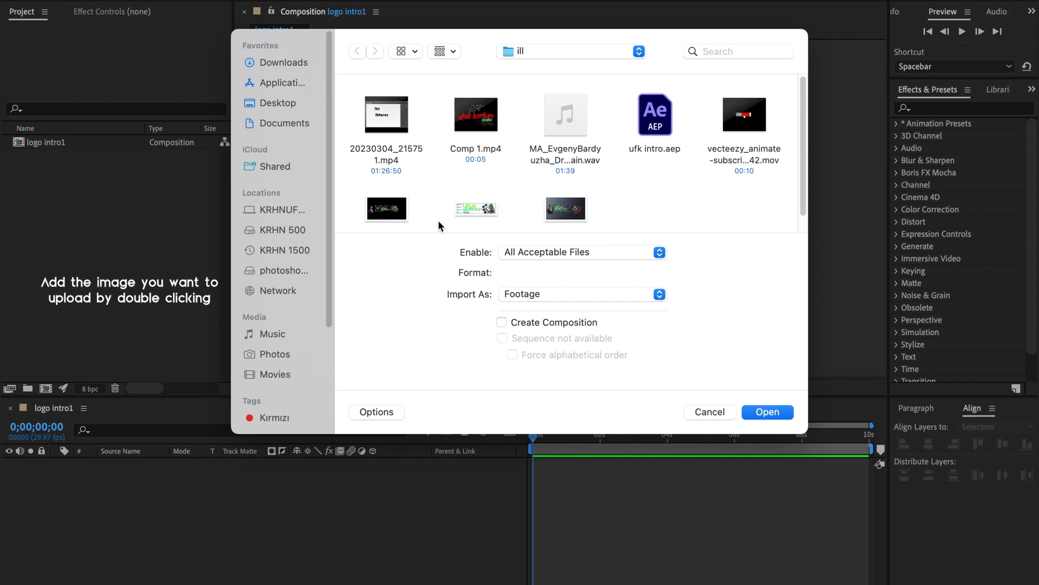
# Import the image ytb 33333 copy.png and add it to the logo intro1 composition.
pyautogui.click(485, 216)
pyautogui.click(745, 413)
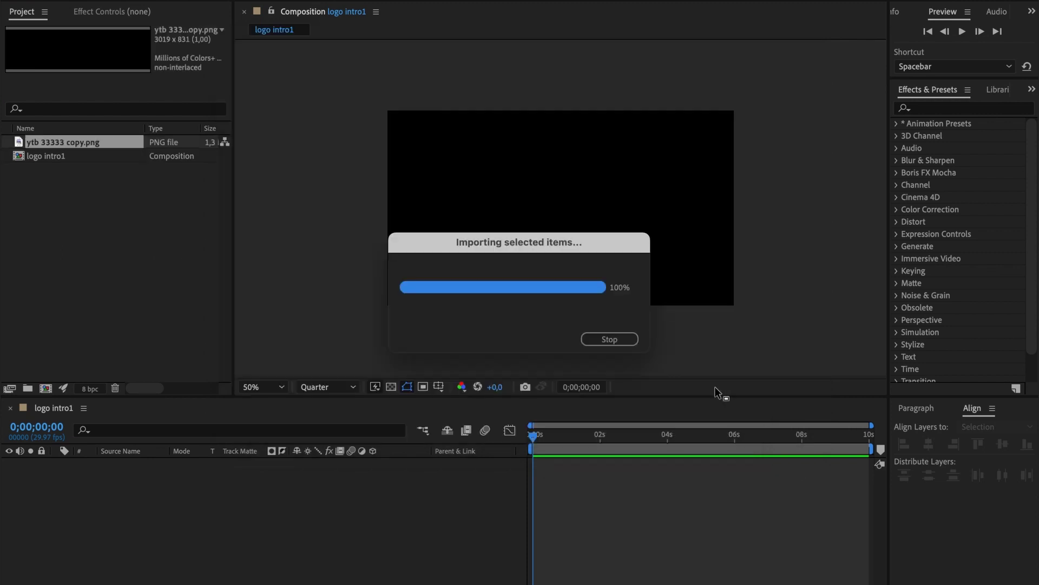
pyautogui.press('super+slash')
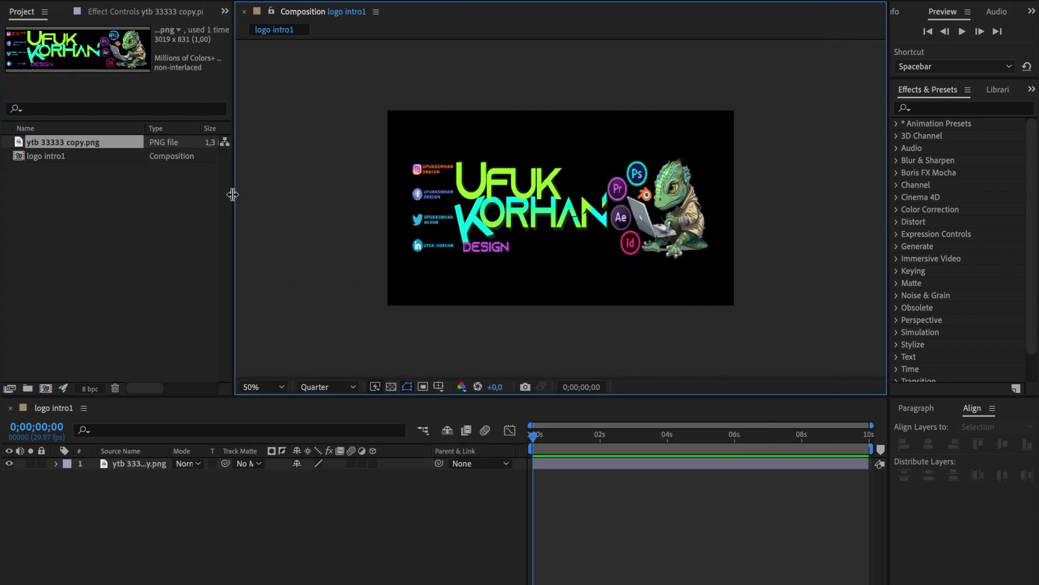
# Create a composition named logo with a frame rate of 60 fps and place ytb 33333 copy.png in it.
pyautogui.rightClick(144, 191)
pyautogui.click(171, 205)
pyautogui.write('logo')
pyautogui.click(260, 371)
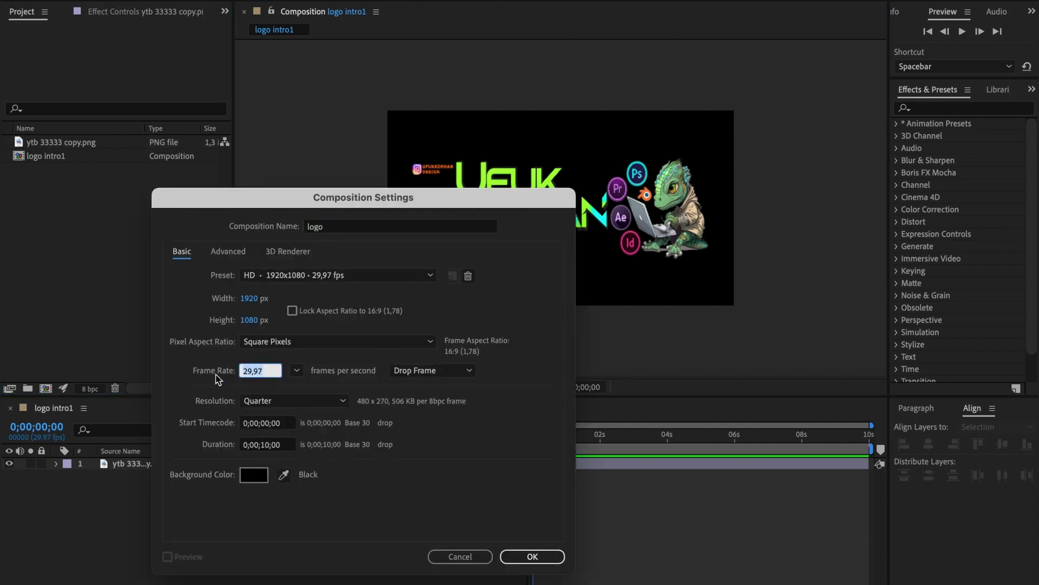
pyautogui.write('60')
pyautogui.click(533, 556)
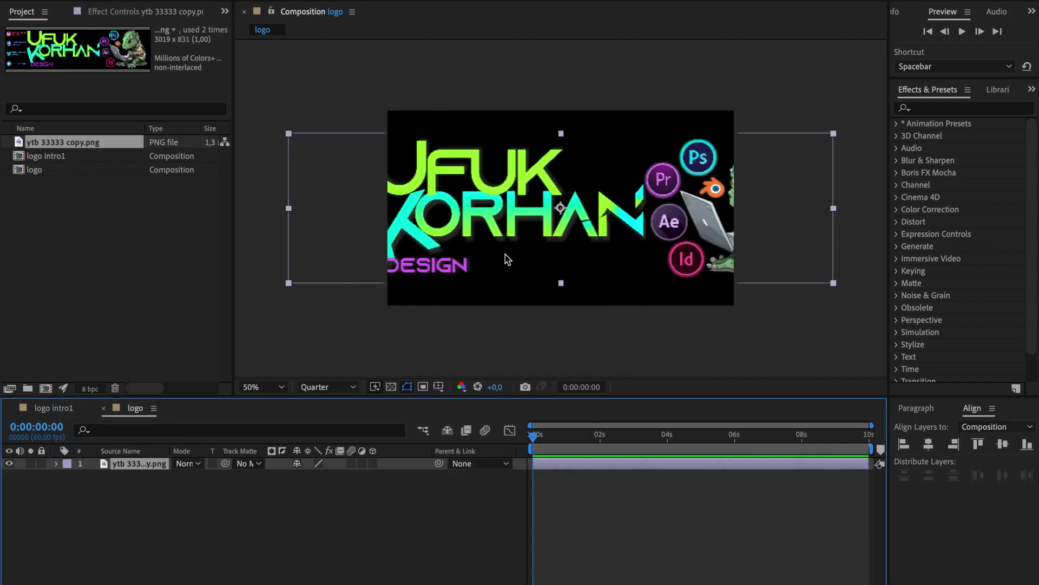
# Scale the image down to fit the logo frame and pre-compose it as precompose, moving all attributes into the new composition.
pyautogui.moveTo(290, 135); pyautogui.dragTo(404, 156)
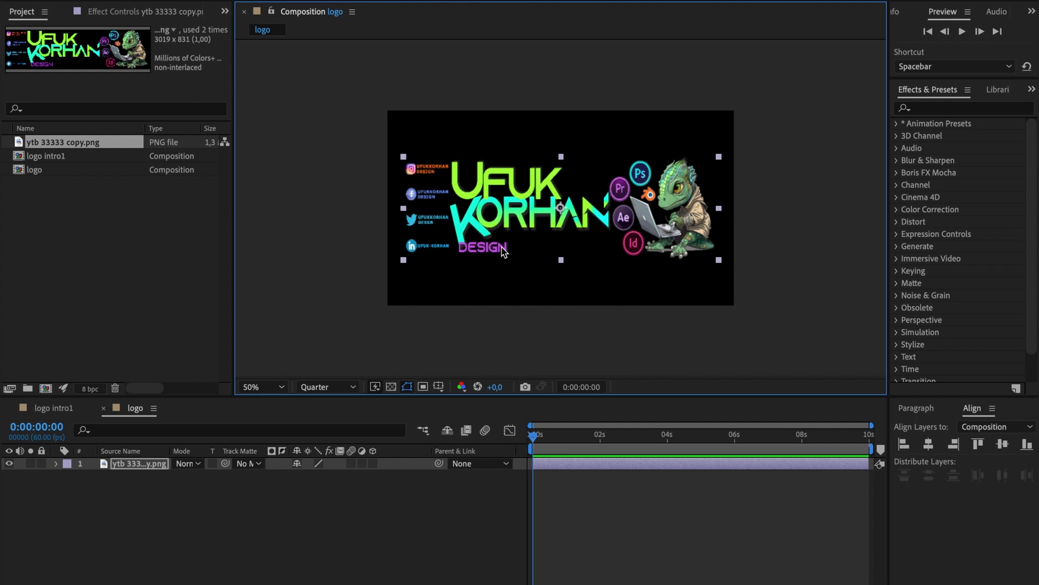
pyautogui.rightClick(161, 472)
pyautogui.click(211, 512)
pyautogui.write('precompo')
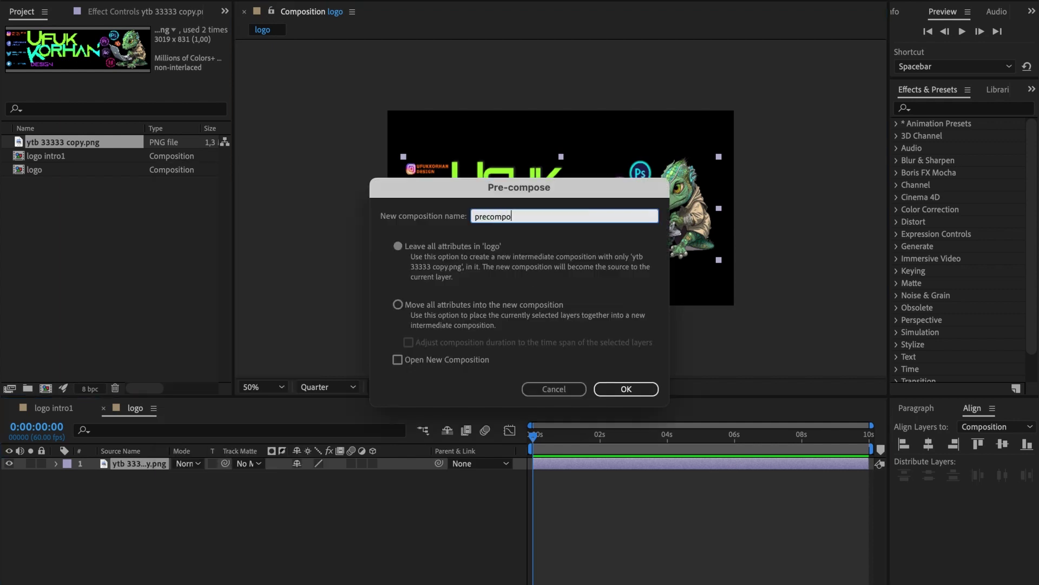
pyautogui.click(449, 305)
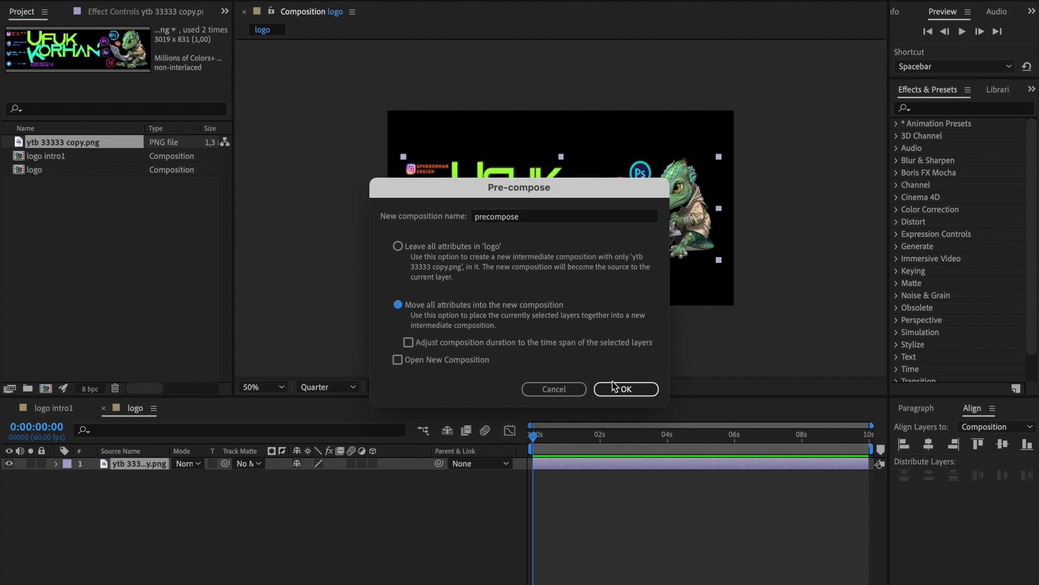
pyautogui.click(626, 389)
# Show the Effects & Presets list, search it for "cc sc" and apply CC Scatterize to the precompose layer.
pyautogui.click(405, 7)
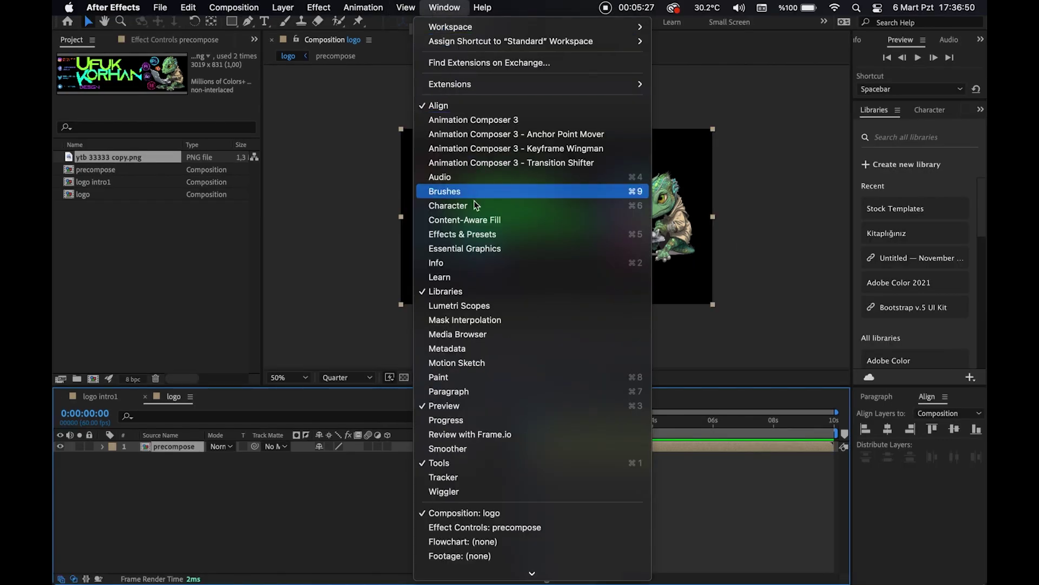
pyautogui.click(475, 234)
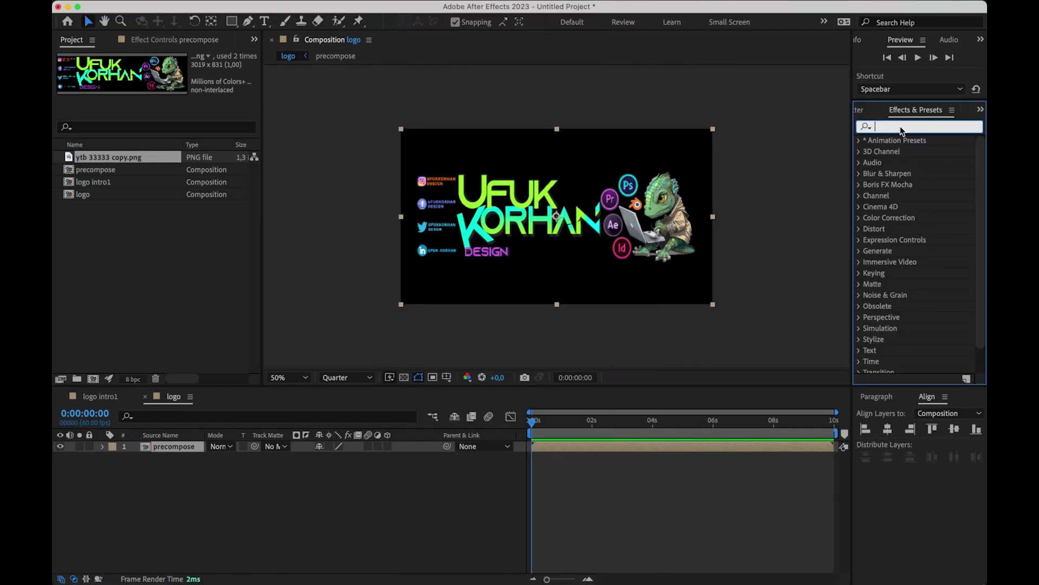
pyautogui.write('cc')
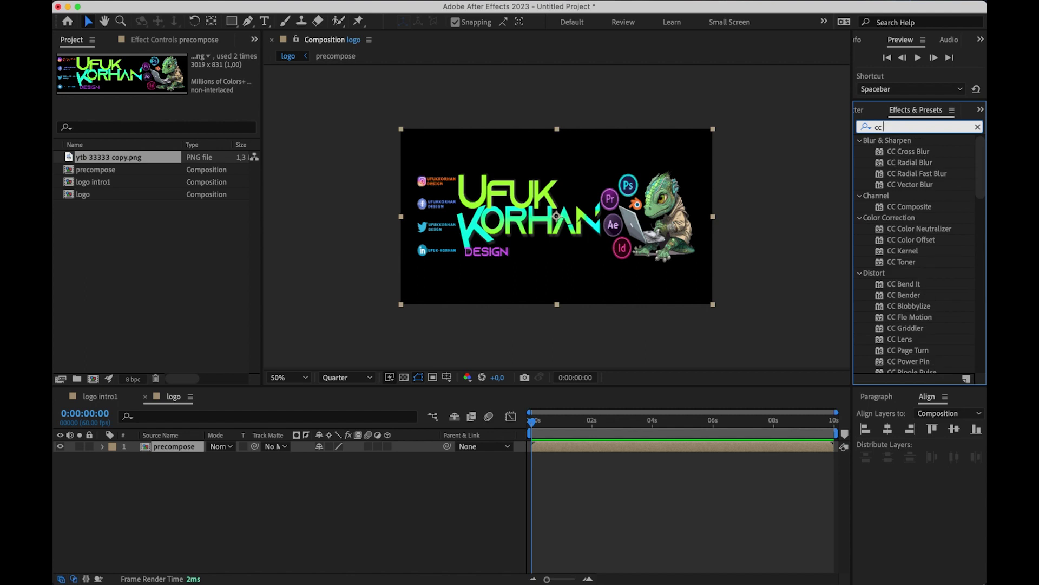
pyautogui.write(' sc')
pyautogui.doubleClick(920, 151)
# Try out a higher Scatter amount on the precompose layer and return it to 0.
pyautogui.moveTo(172, 89); pyautogui.dragTo(222, 89)
pyautogui.click(174, 90)
pyautogui.write('0')
pyautogui.click(226, 120)
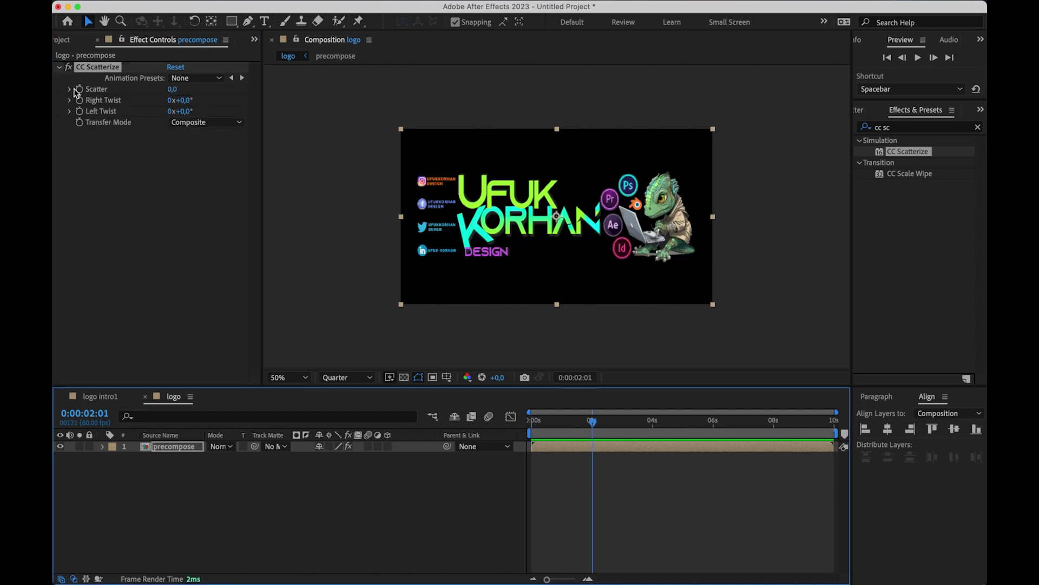
# Keyframe Scatter, Right Twist and Left Twist at 0:00:02:01, and lower the layer's opacity to 0% at the start of the timeline.
pyautogui.click(78, 90)
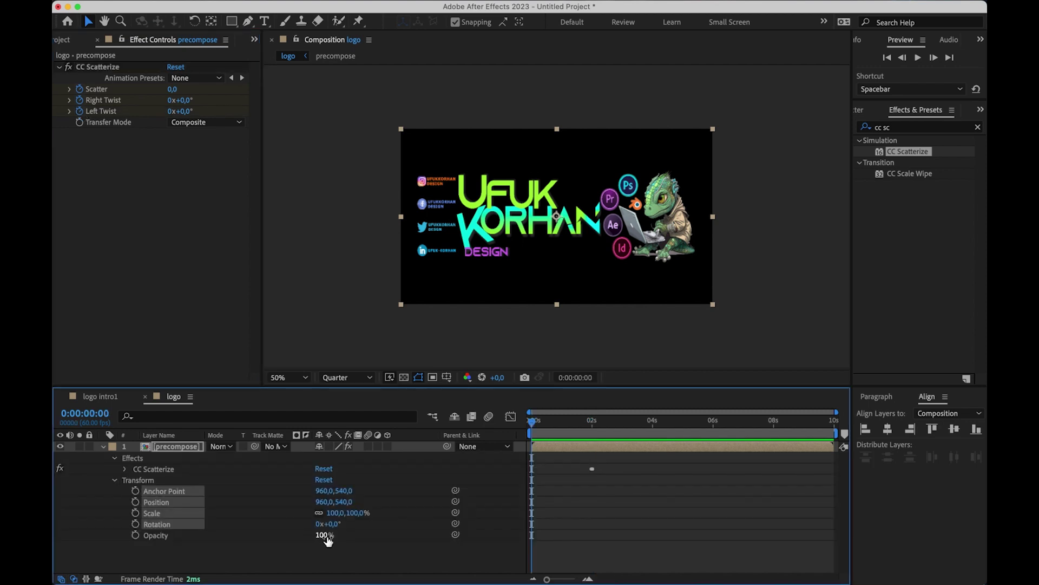
pyautogui.moveTo(325, 537); pyautogui.dragTo(87, 536)
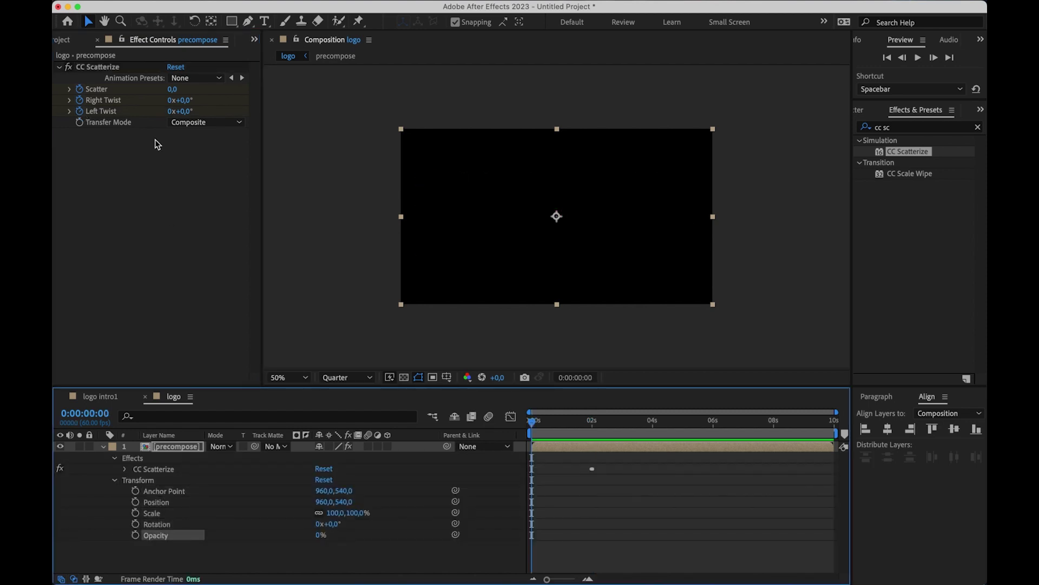
# At the start of the timeline, set Scatter to 300, Right Twist to 160° and Left Twist to 140°.
pyautogui.click(171, 90)
pyautogui.write('300')
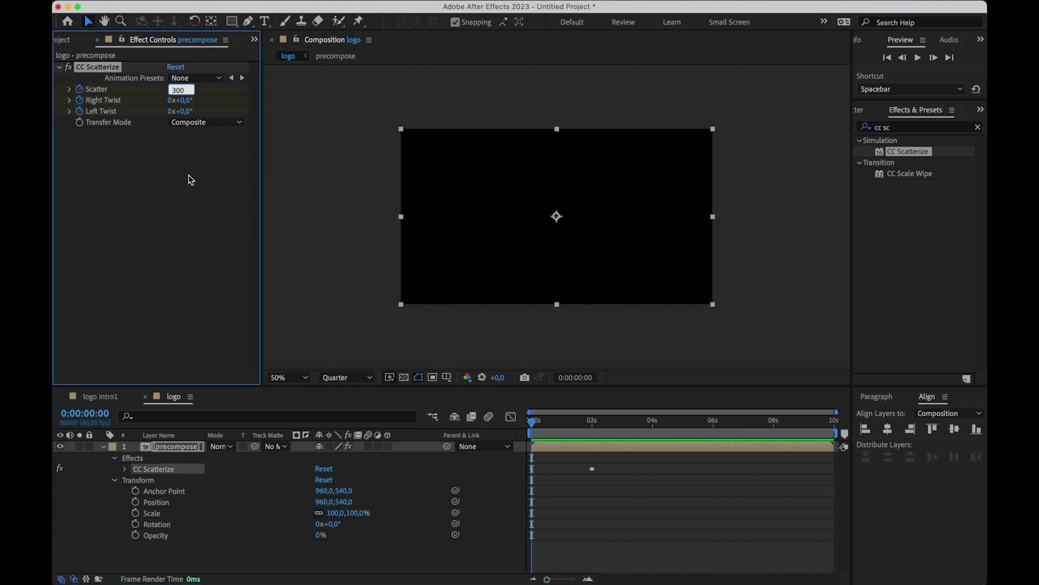
pyautogui.press('Tab')
pyautogui.press('Tab')
pyautogui.write('160')
pyautogui.press('Tab')
pyautogui.press('Tab')
pyautogui.write('140')
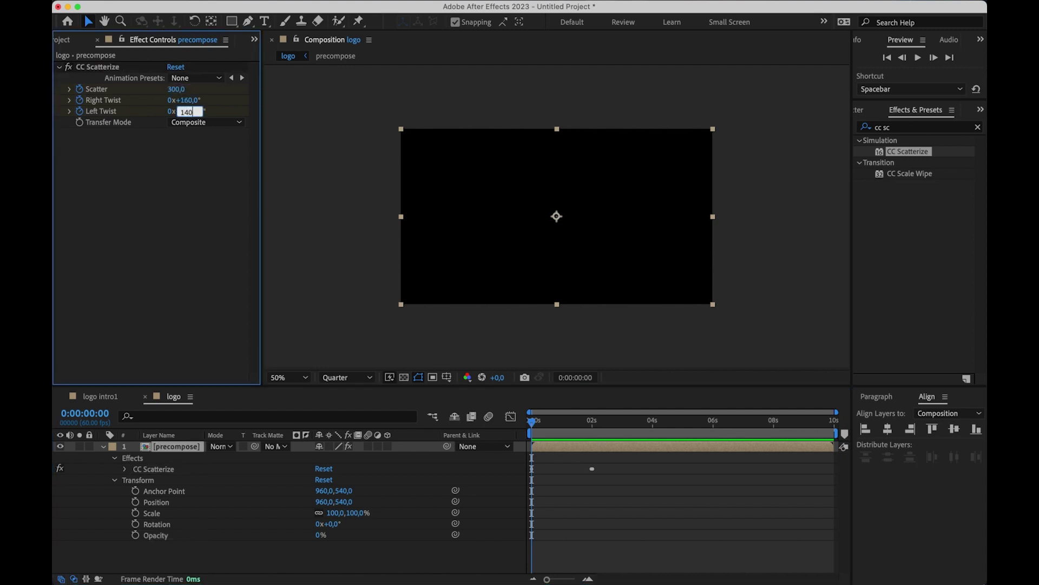
# Keyframe the layer's opacity at 100% at 0:00:02:04 and 0% at the start, and preview the animation.
pyautogui.moveTo(614, 420); pyautogui.dragTo(593, 420)
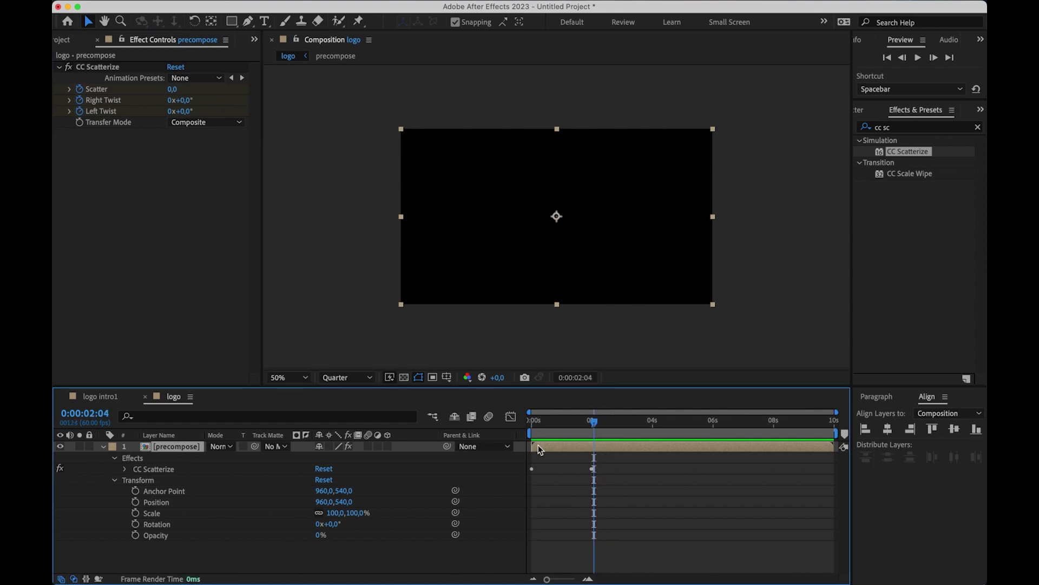
pyautogui.click(136, 536)
pyautogui.write('100')
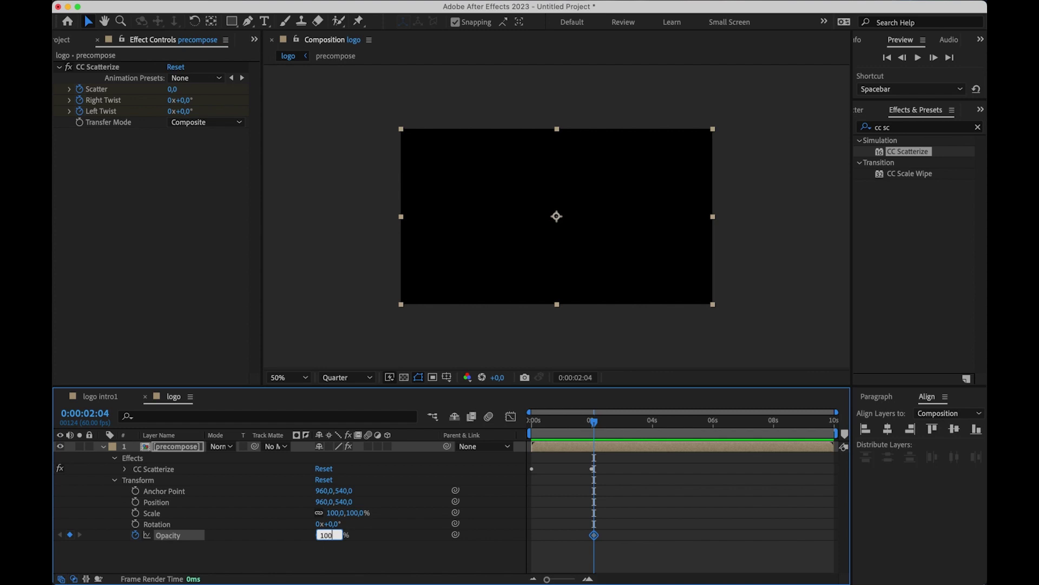
pyautogui.click(566, 565)
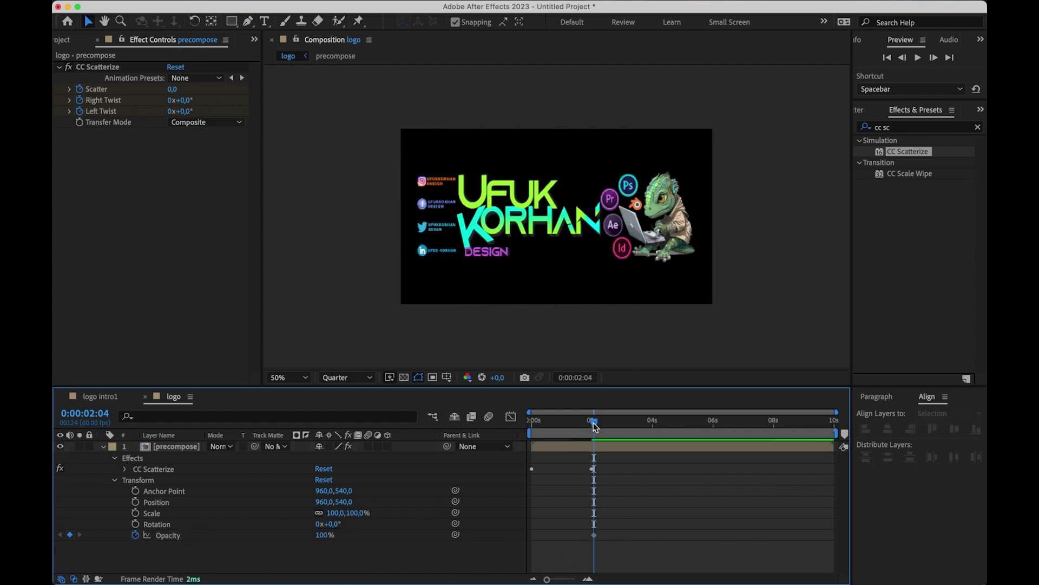
pyautogui.moveTo(594, 426); pyautogui.dragTo(531, 422)
pyautogui.click(323, 536)
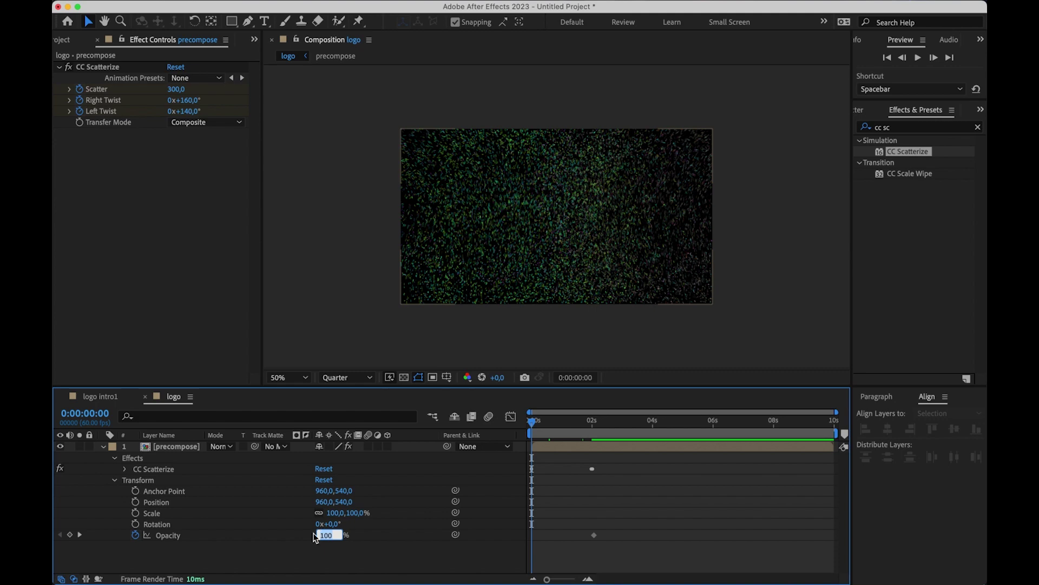
pyautogui.click(563, 567)
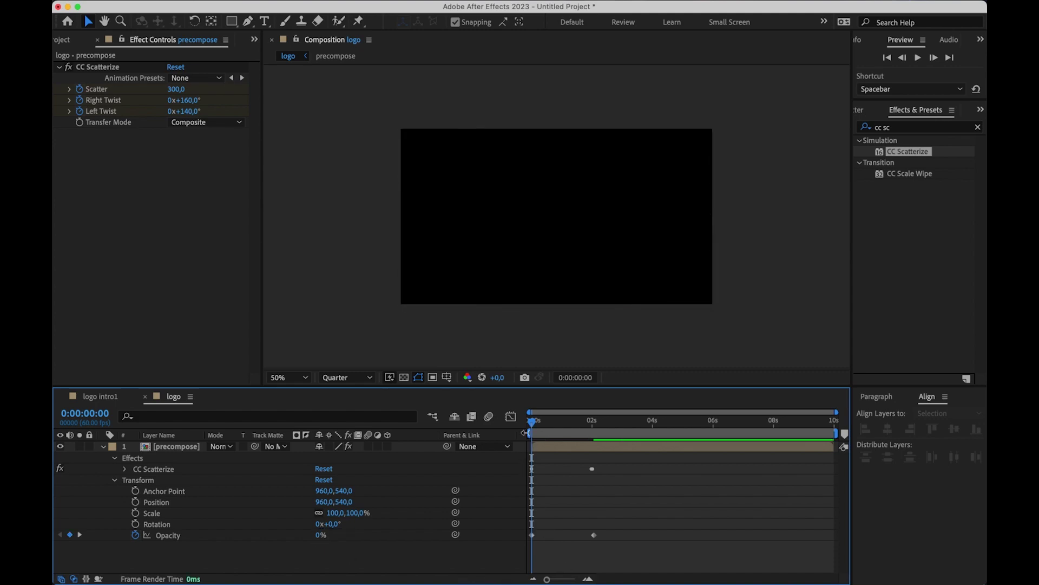
pyautogui.press('space')
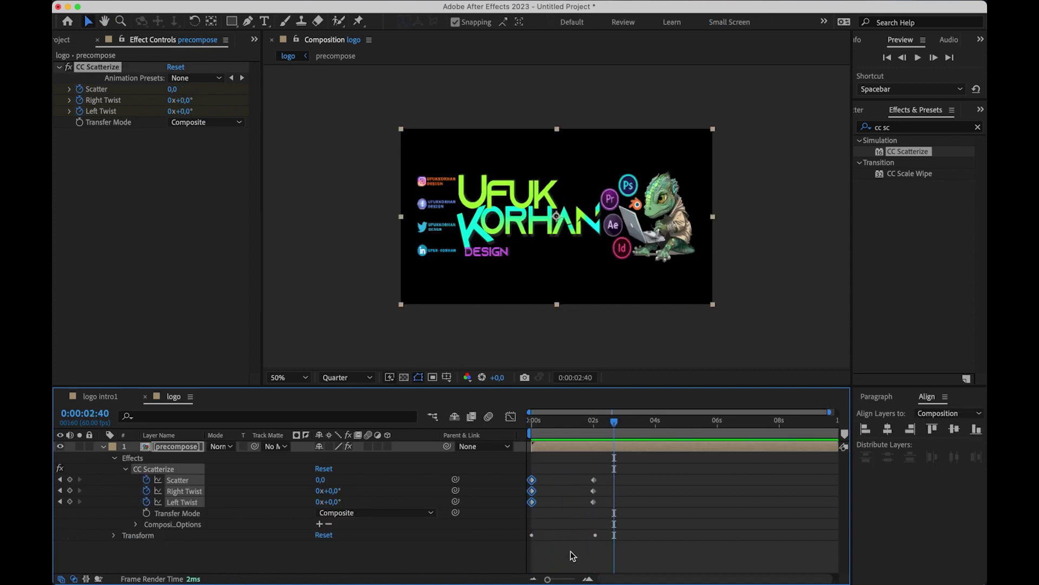
# Copy the CC Scatterize keyframes at the start of the timeline and paste them at 0:00:06:01.
pyautogui.moveTo(555, 558); pyautogui.dragTo(511, 467)
pyautogui.moveTo(611, 424); pyautogui.dragTo(717, 433)
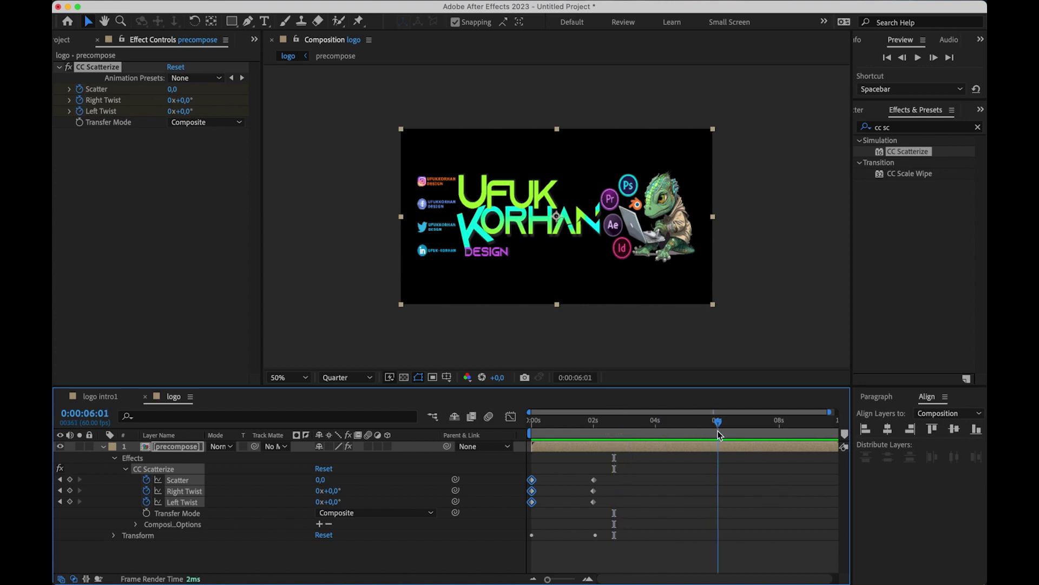
pyautogui.press('super+v')
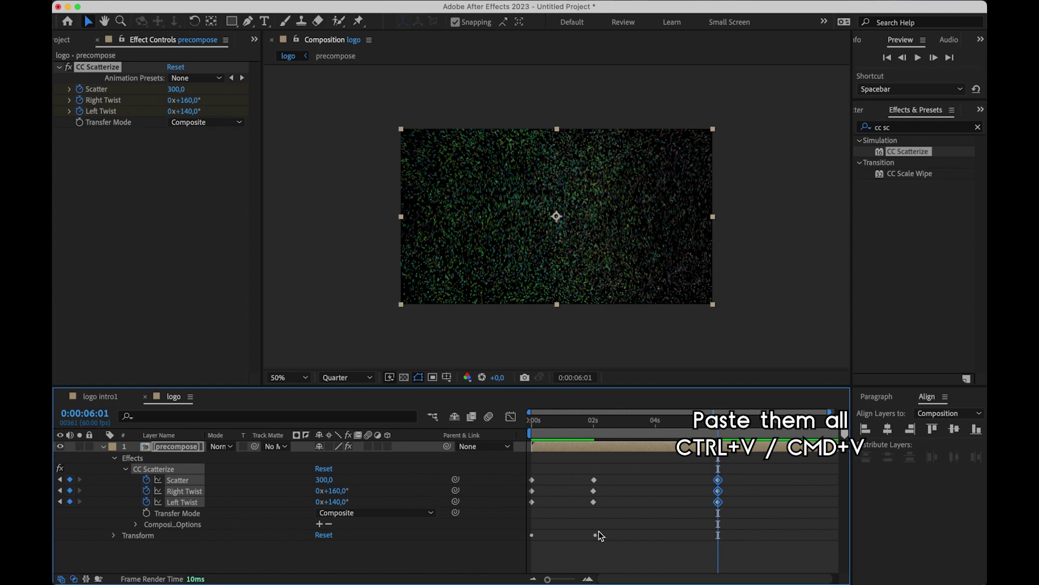
# Copy the CC Scatterize keyframes at about 2 seconds and paste them at 0:00:04:37.
pyautogui.moveTo(577, 558); pyautogui.dragTo(603, 469)
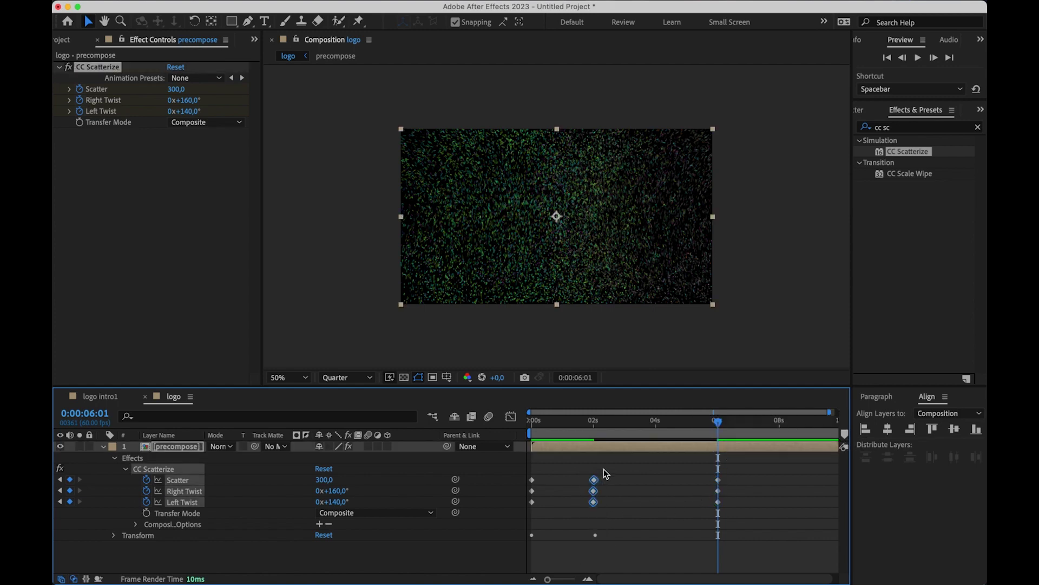
pyautogui.moveTo(695, 423); pyautogui.dragTo(657, 423)
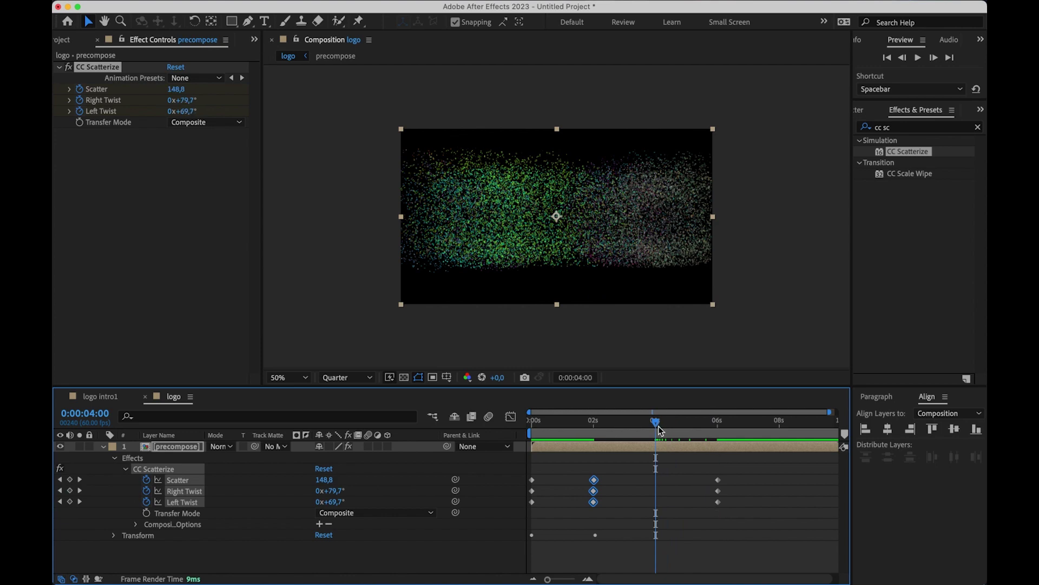
pyautogui.moveTo(658, 426); pyautogui.dragTo(677, 425)
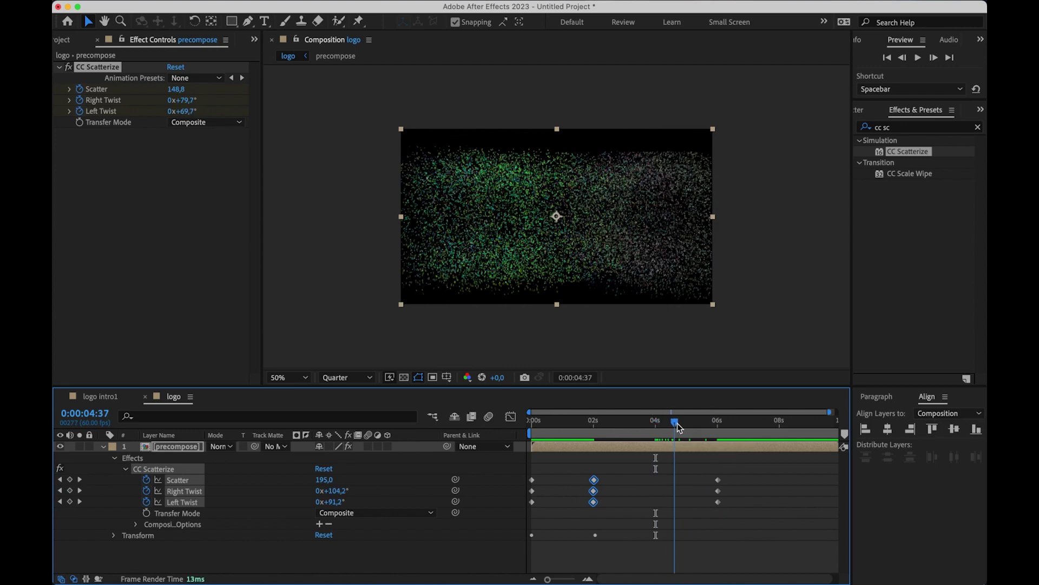
pyautogui.press('super+v')
# Preview the animation from the start and move the newly pasted CC Scatterize keyframes earlier, to about 4 seconds.
pyautogui.moveTo(679, 417); pyautogui.dragTo(489, 430)
pyautogui.press('space')
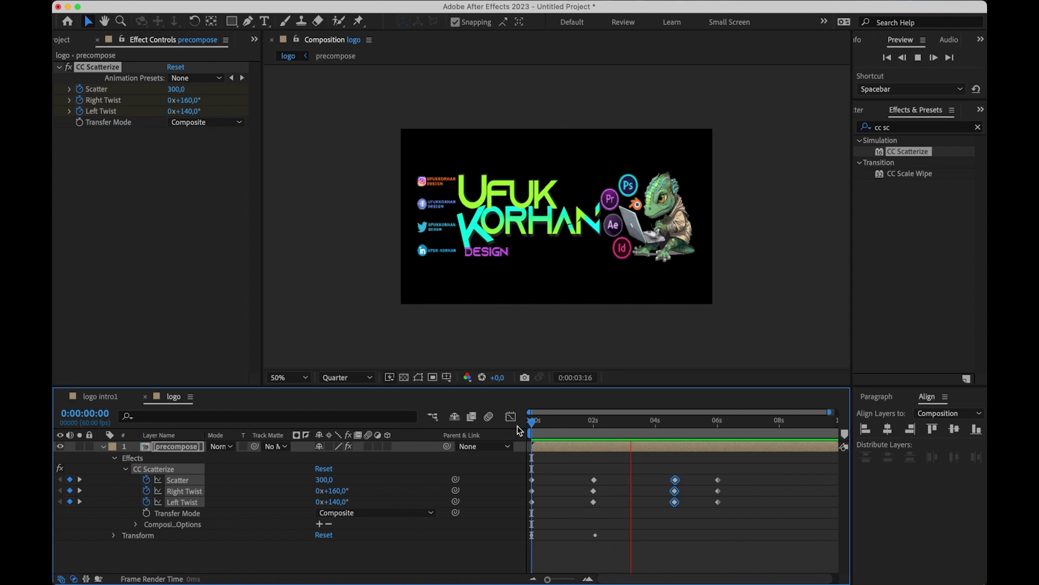
pyautogui.press('space')
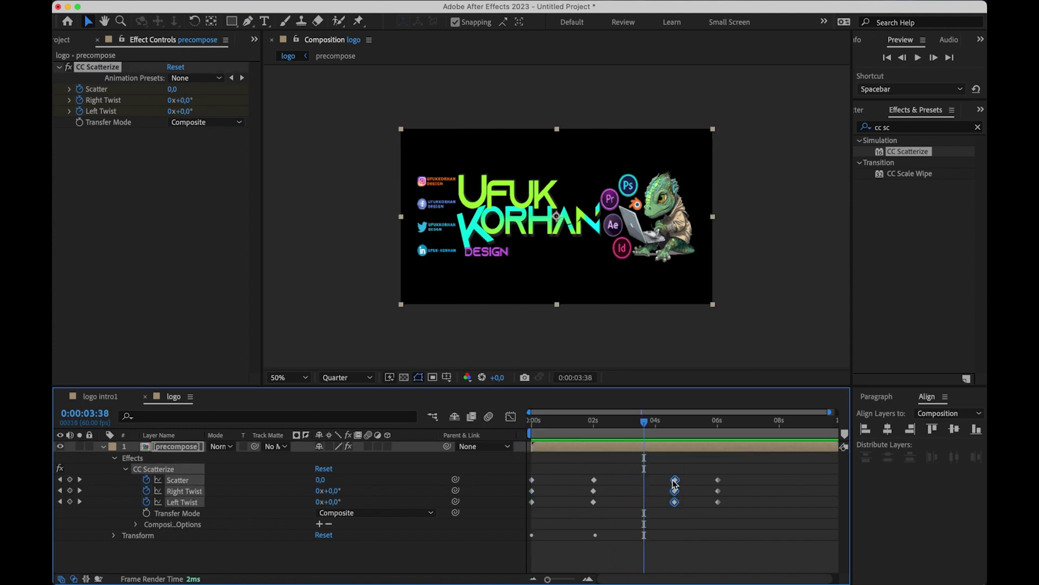
pyautogui.moveTo(675, 483); pyautogui.dragTo(657, 483)
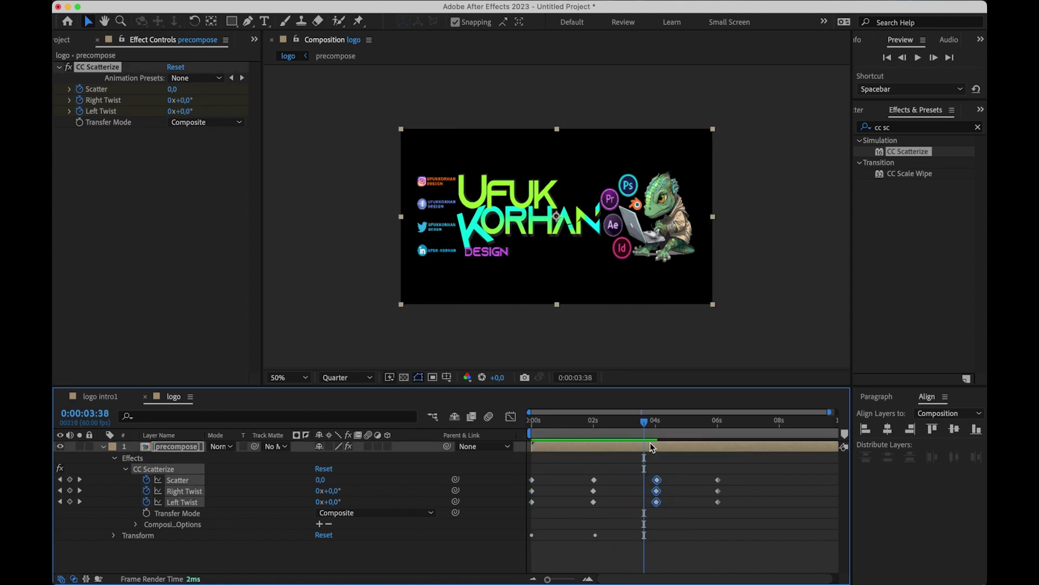
# Fade the layer out with an opacity keyframe at about 4 seconds and one of 0% at 0:00:06:04.
pyautogui.press('space')
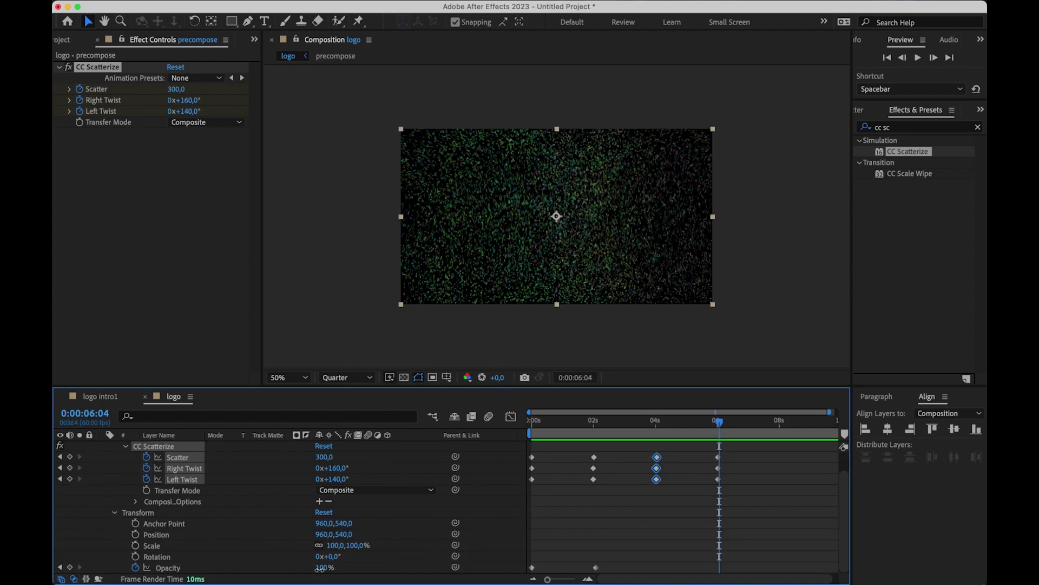
pyautogui.moveTo(320, 568); pyautogui.dragTo(81, 568)
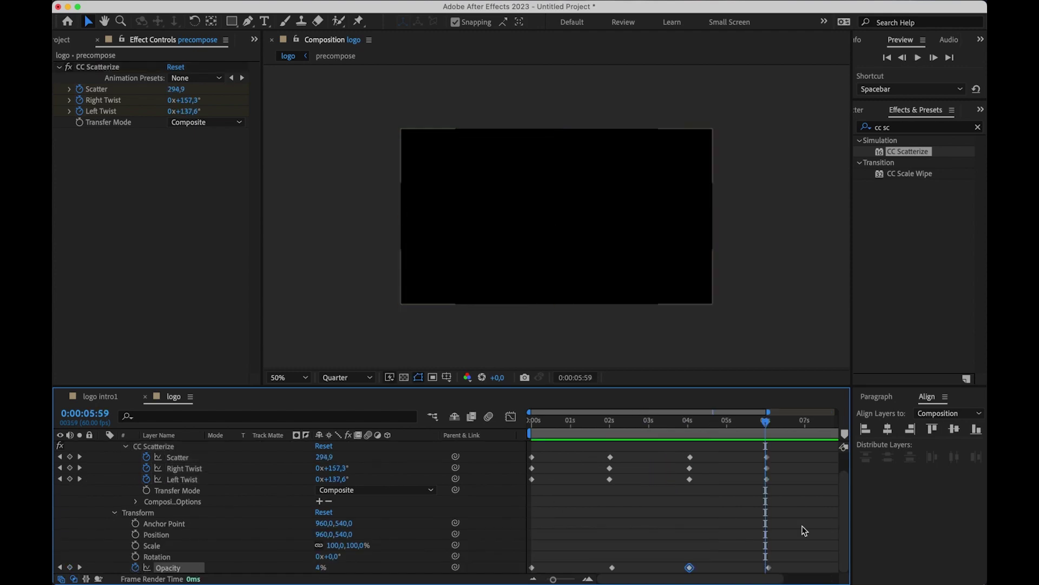
# Apply Easy Ease to all Scatter, Right Twist and Left Twist keyframes of the precompose layer.
pyautogui.moveTo(802, 529); pyautogui.dragTo(523, 442)
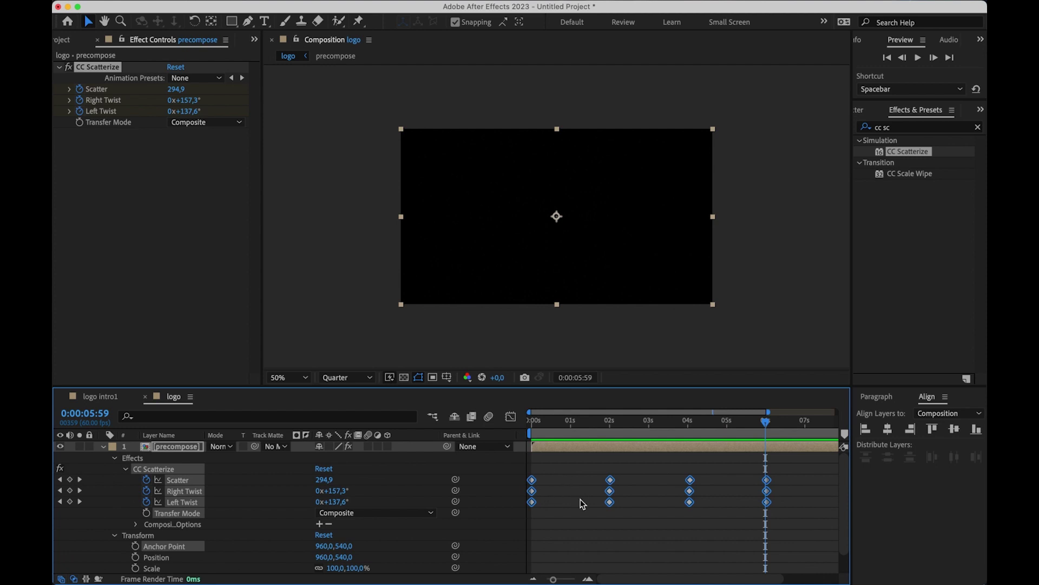
pyautogui.rightClick(690, 502)
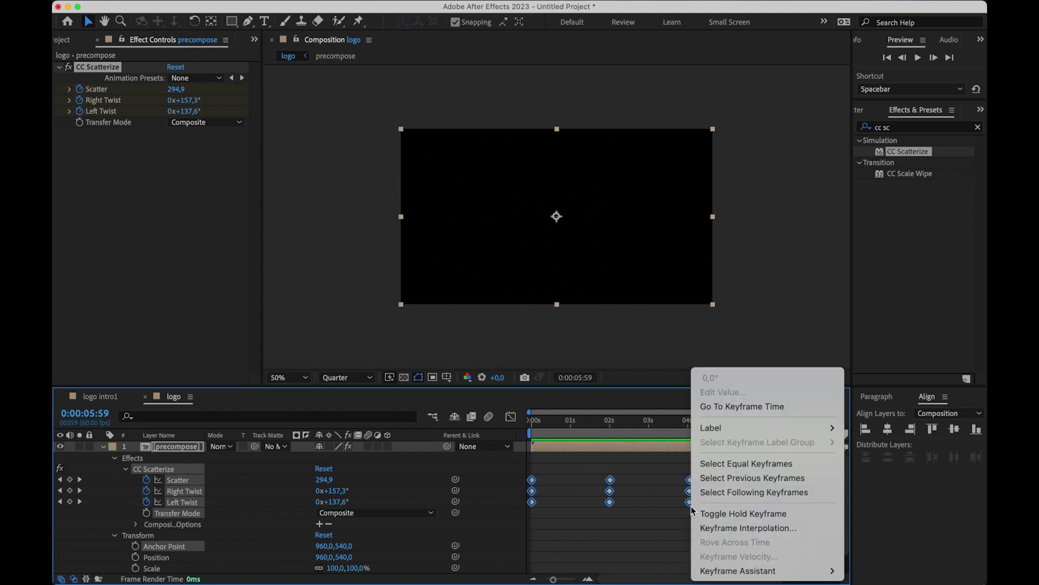
pyautogui.moveTo(745, 568)
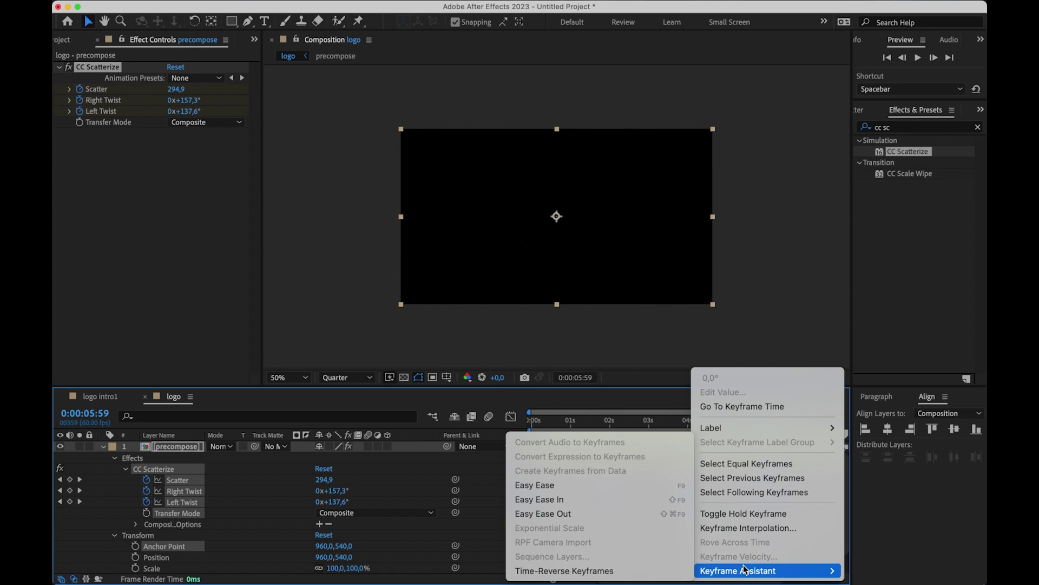
pyautogui.moveTo(592, 513); pyautogui.dragTo(579, 486)
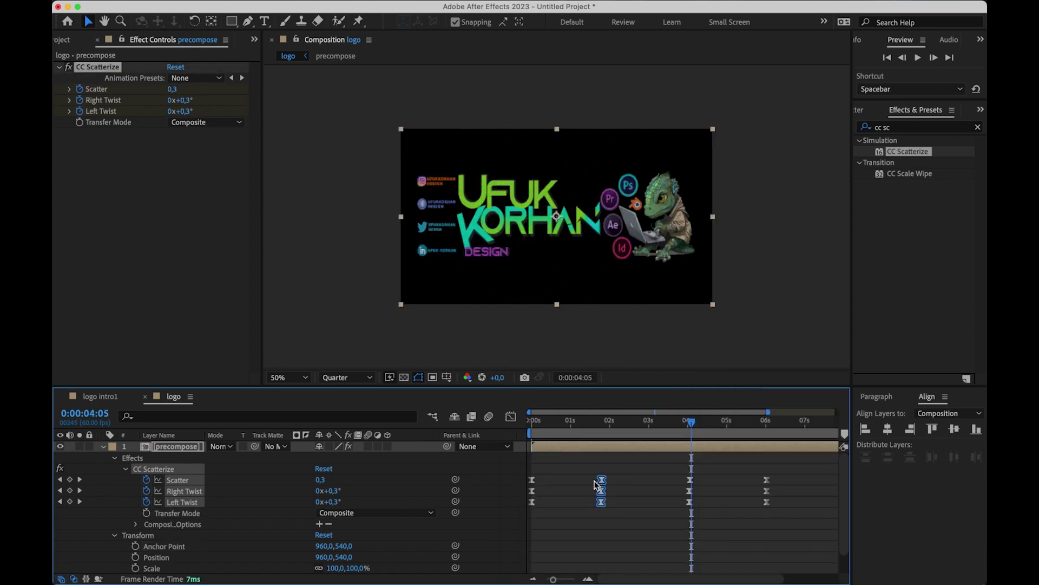
# Retime the second, third and fourth sets of CC Scatterize keyframes to about 1, 3 and 4 seconds and preview the animation from the start.
pyautogui.moveTo(659, 536); pyautogui.dragTo(670, 481)
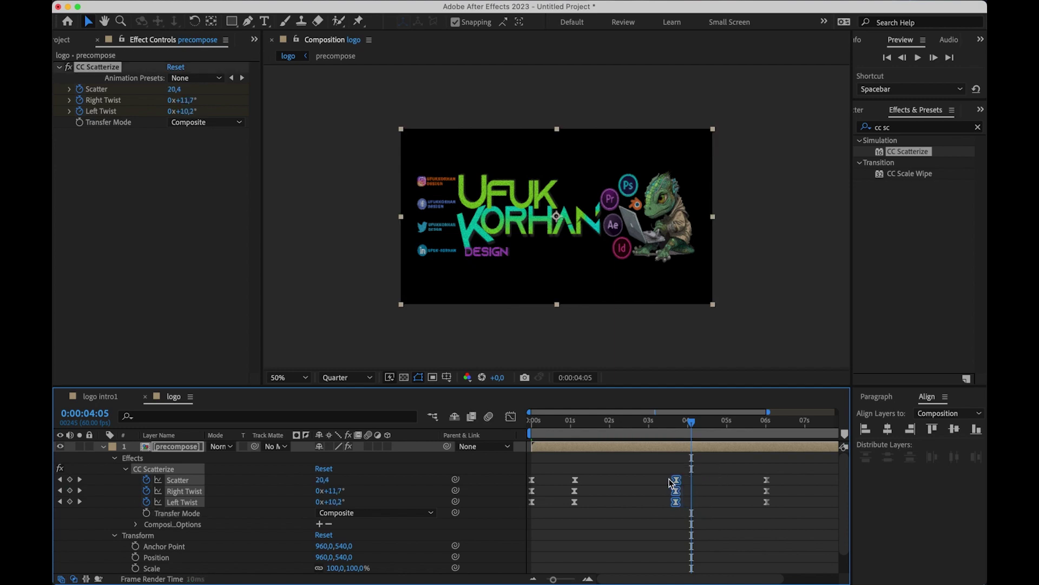
pyautogui.press('space')
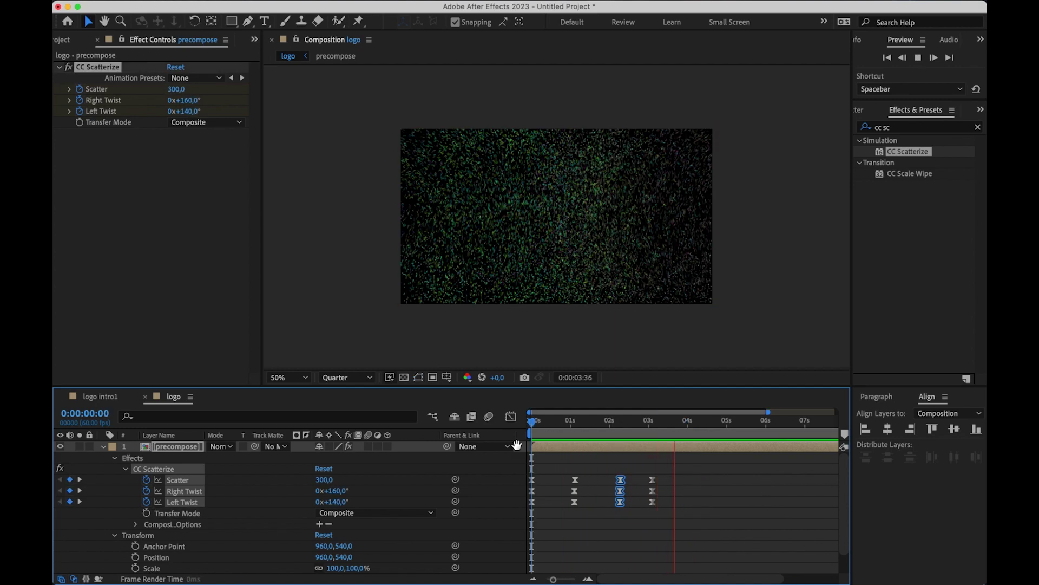
pyautogui.press('space')
pyautogui.moveTo(648, 515); pyautogui.dragTo(688, 479)
pyautogui.moveTo(618, 514); pyautogui.dragTo(653, 480)
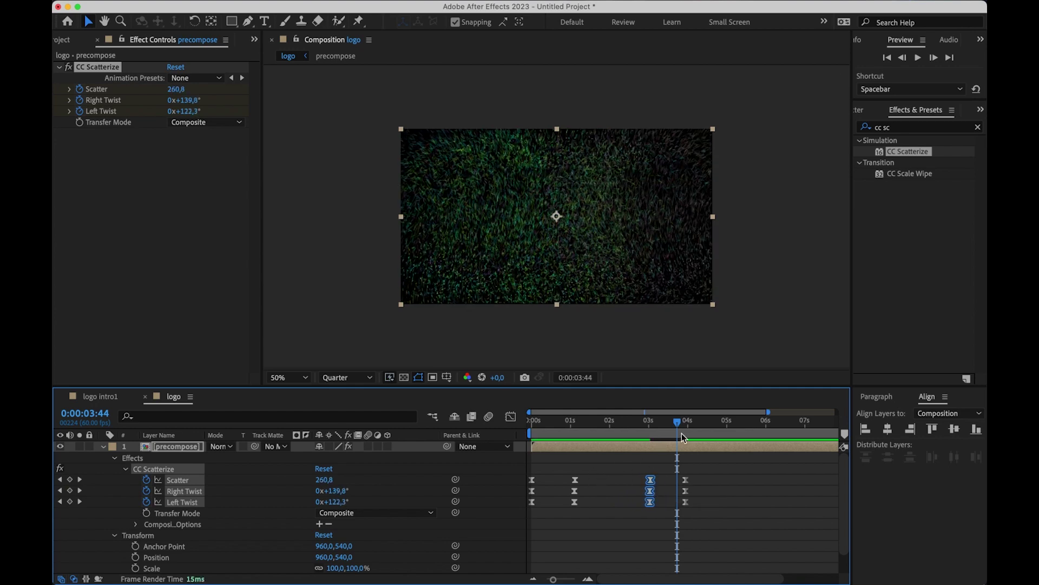
pyautogui.click(567, 519)
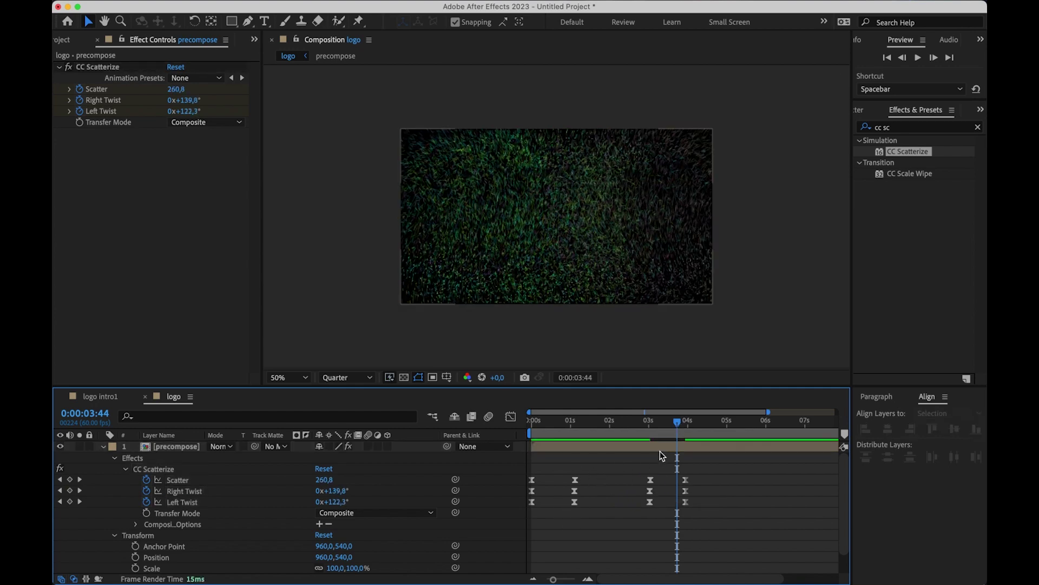
pyautogui.moveTo(673, 424); pyautogui.dragTo(525, 441)
pyautogui.press('space')
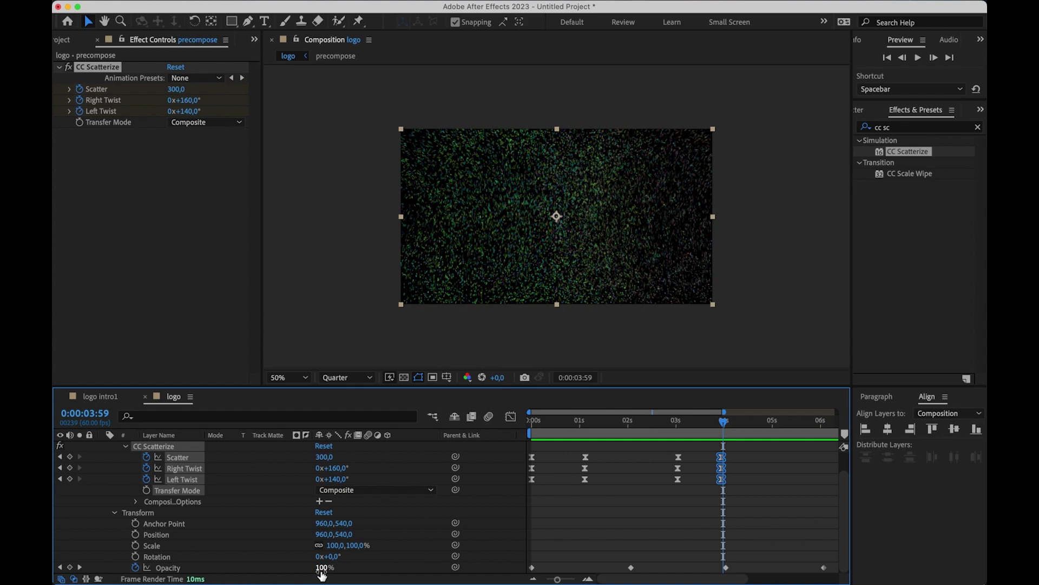
# Make the precompose layer fully transparent with its opacity at 0:00:03:59 and collapse the layer's properties.
pyautogui.moveTo(322, 568); pyautogui.dragTo(282, 568)
pyautogui.scroll(2, 119, 461)
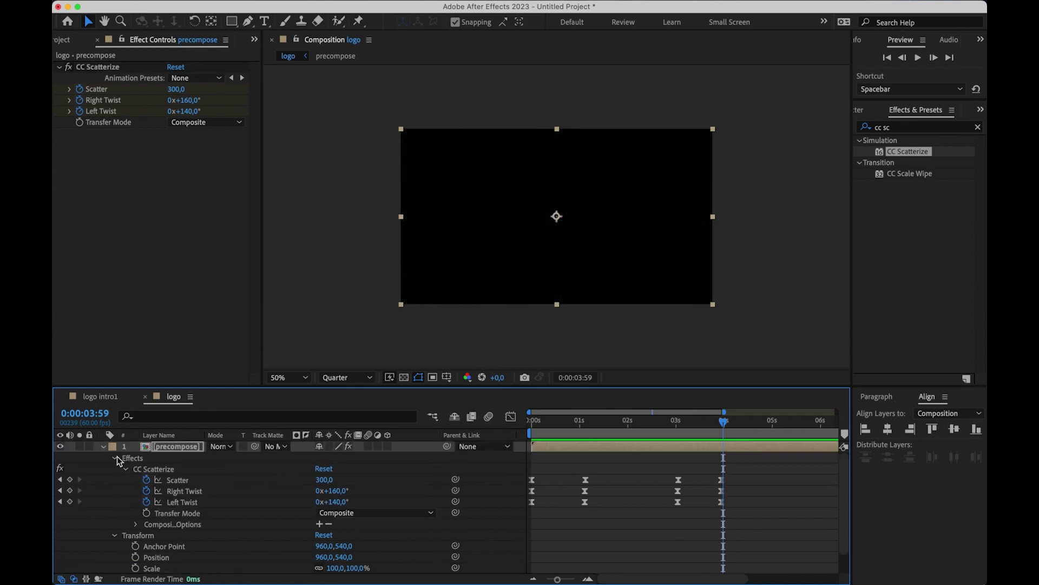
pyautogui.click(102, 446)
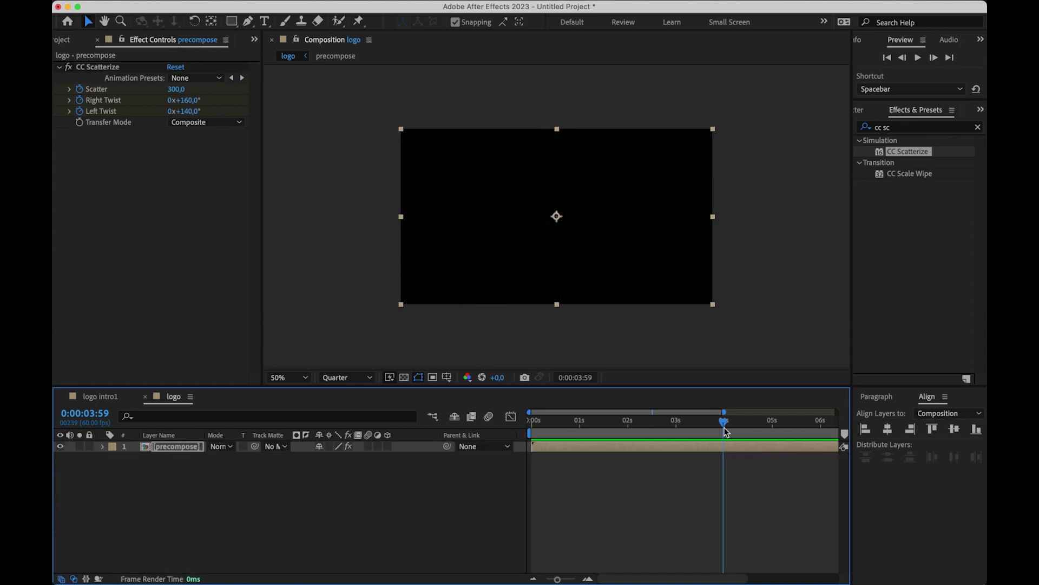
# Return to the start of the timeline, open the precompose composition and delete its logo image layer.
pyautogui.moveTo(724, 421); pyautogui.dragTo(498, 428)
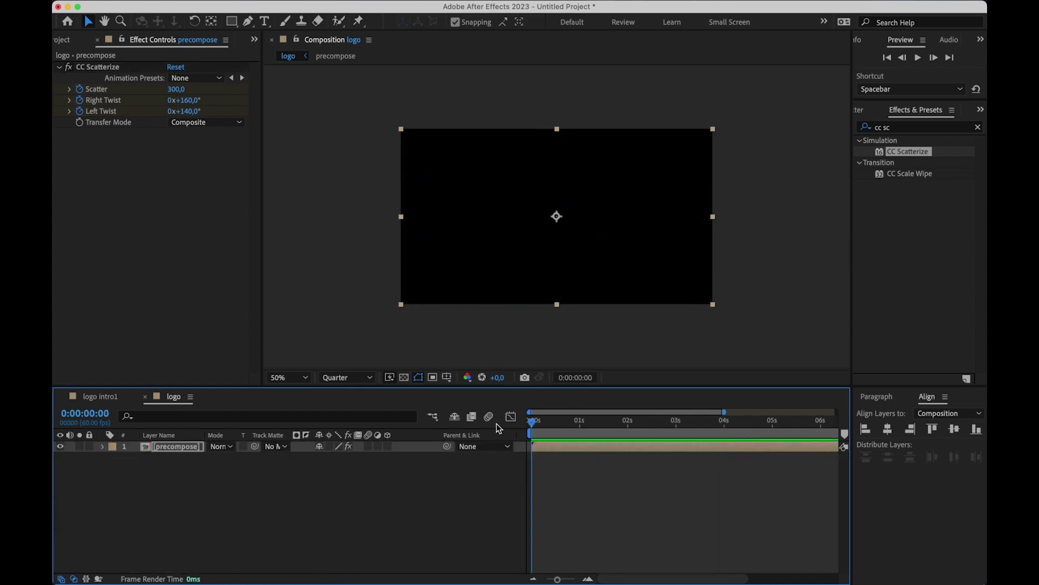
pyautogui.doubleClick(191, 447)
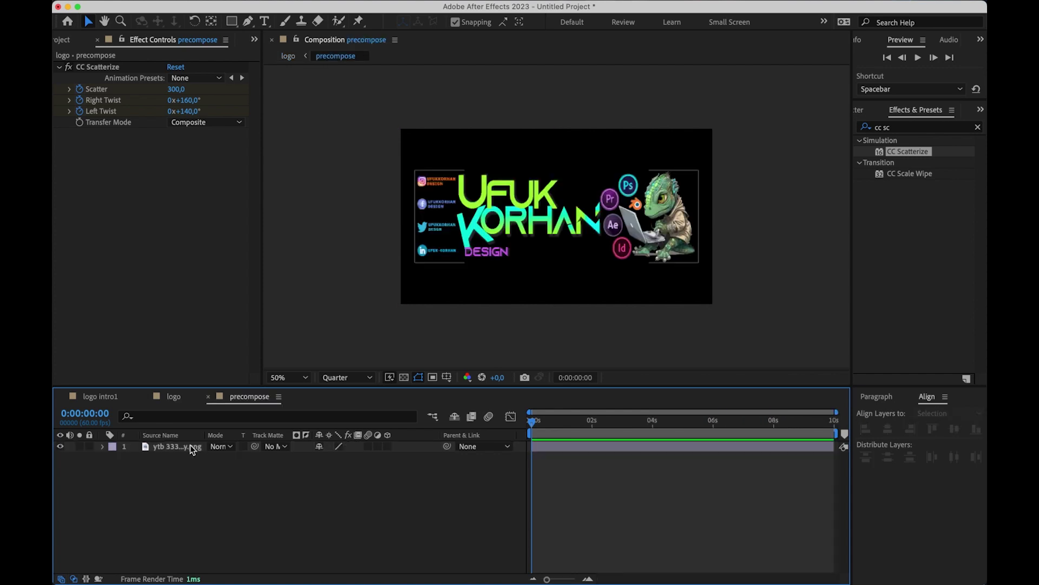
pyautogui.click(544, 248)
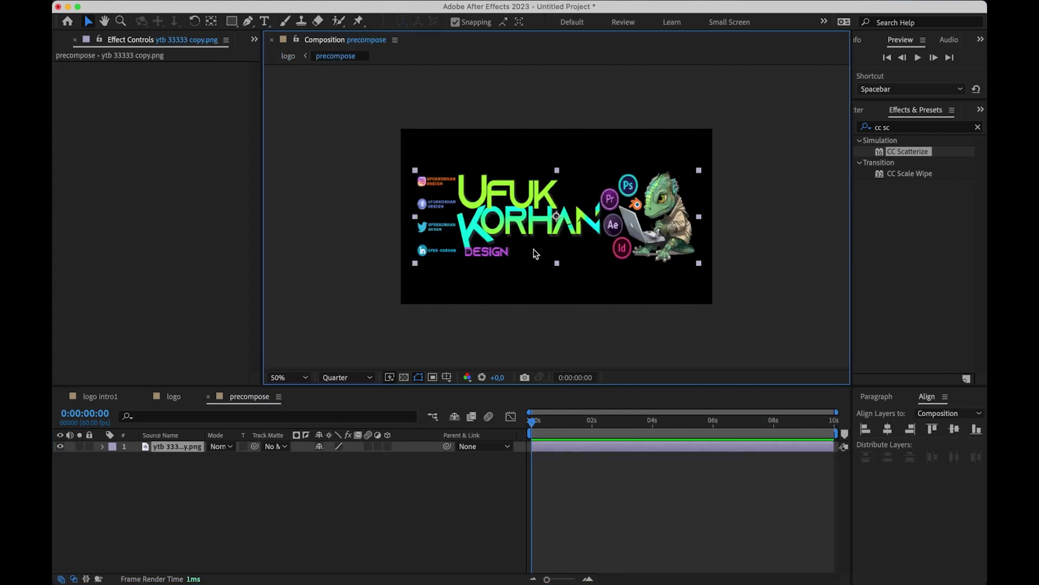
pyautogui.press('Delete')
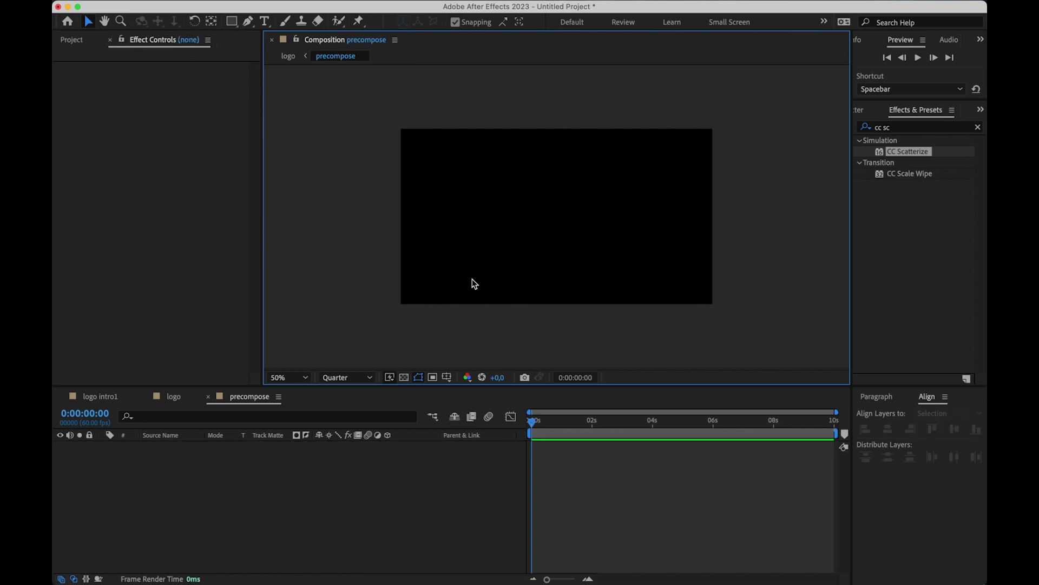
# Add a text layer reading "DESIGN" to the precompose composition.
pyautogui.press('super+t')
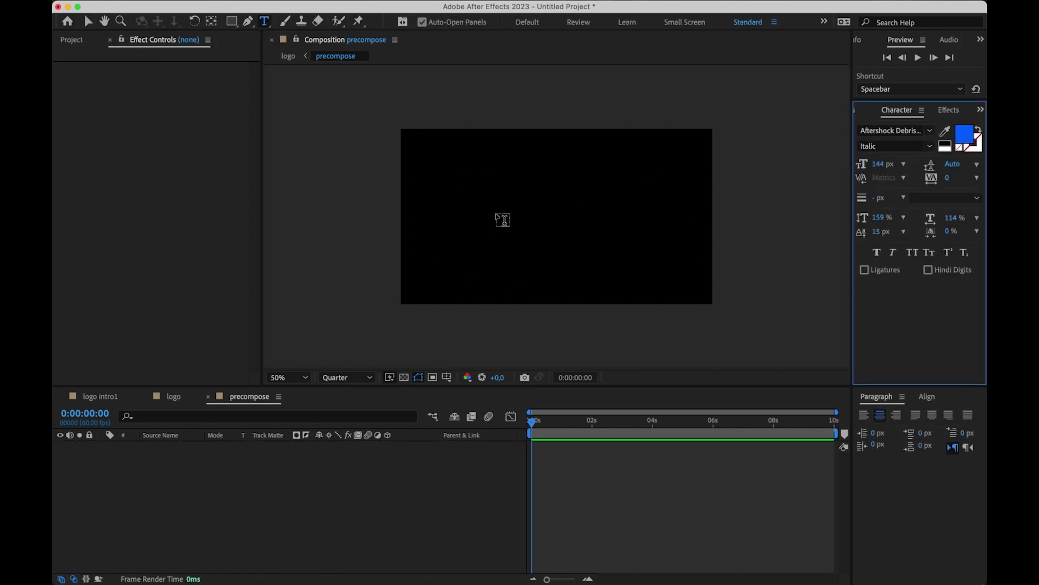
pyautogui.click(501, 217)
pyautogui.write('D')
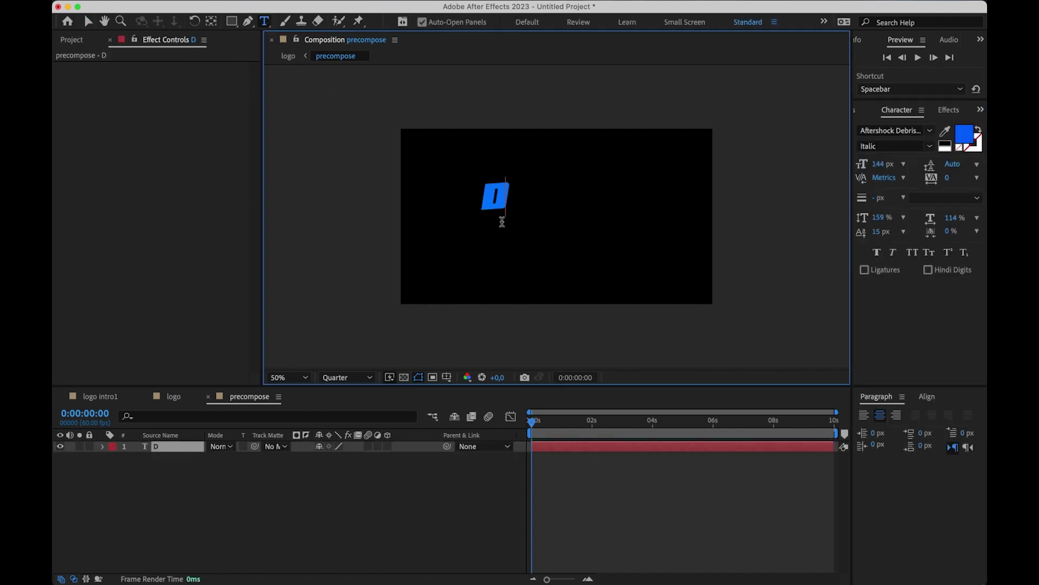
pyautogui.write('ESIGN')
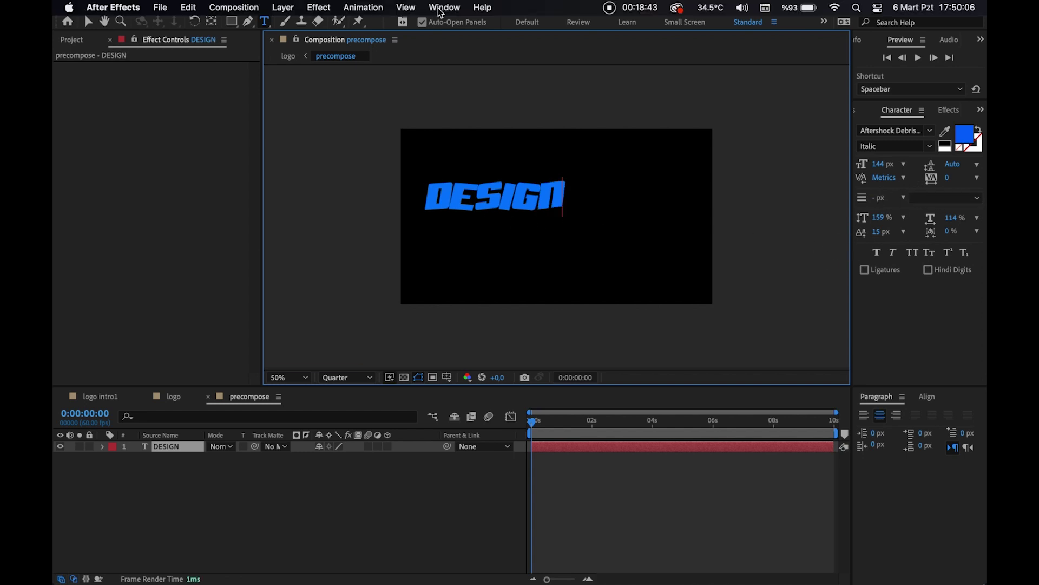
# Center the DESIGN text horizontally and vertically in the composition and switch back to the Selection tool.
pyautogui.click(443, 7)
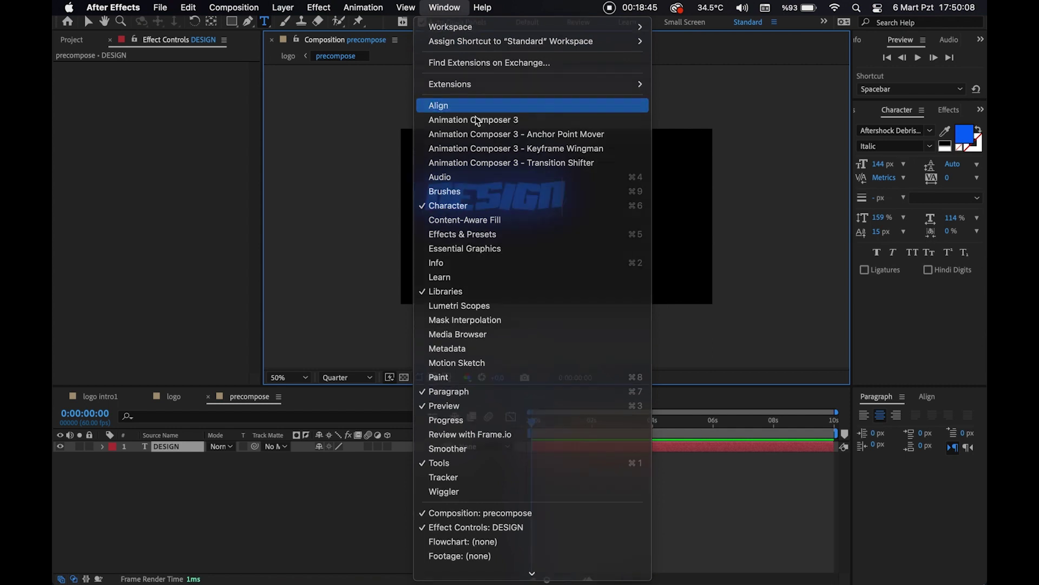
pyautogui.click(440, 105)
pyautogui.click(885, 432)
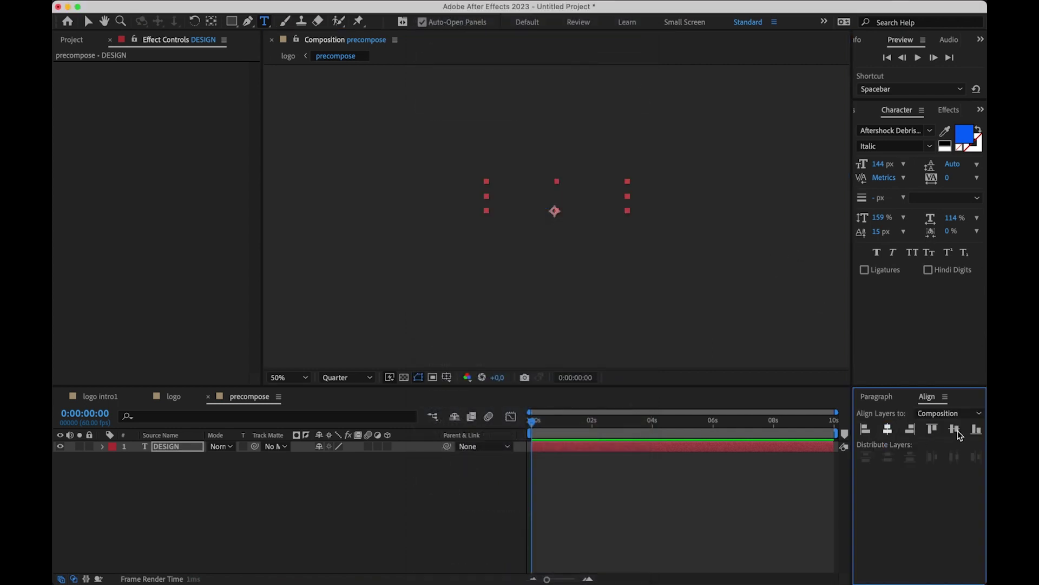
pyautogui.click(956, 430)
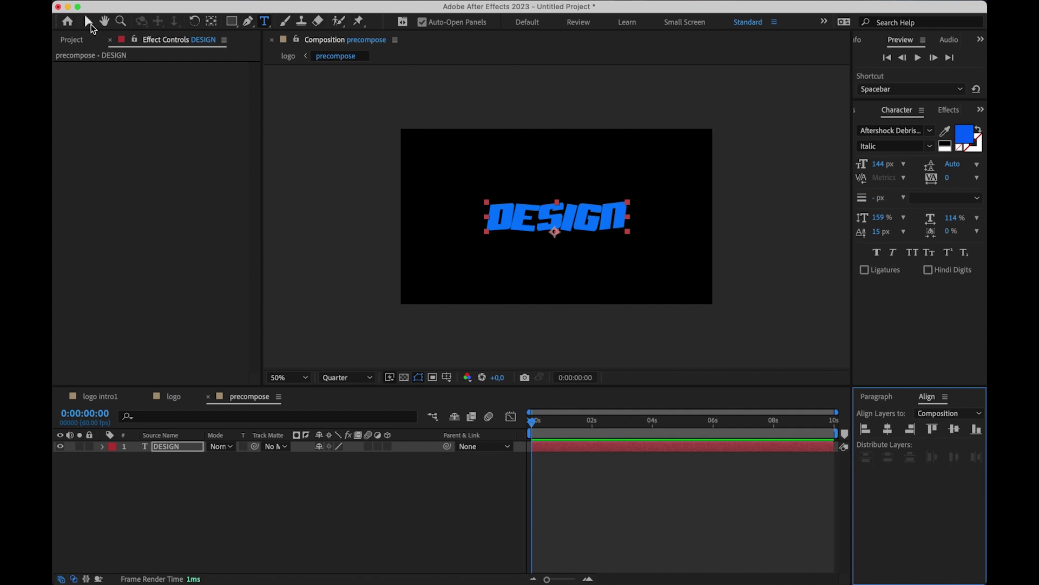
pyautogui.click(89, 24)
# Go back to the logo composition and preview the particle animation with the DESIGN text.
pyautogui.click(181, 400)
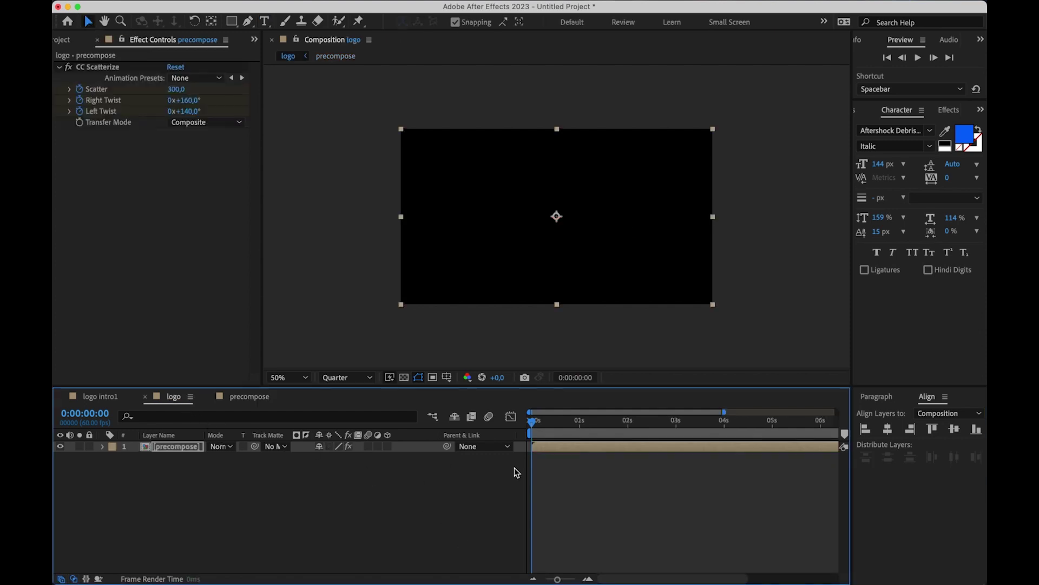
pyautogui.press('space')
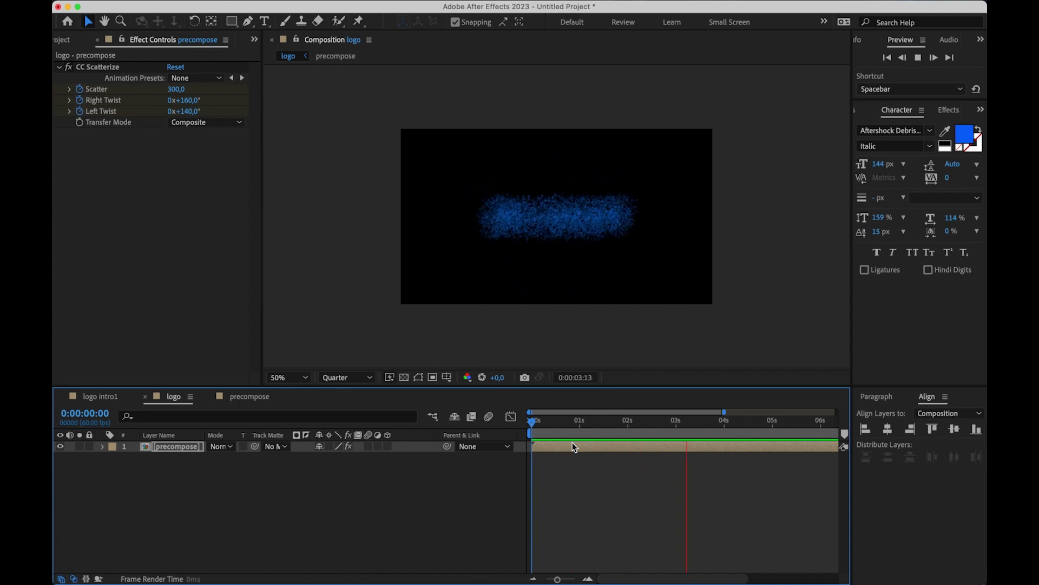
pyautogui.press('space')
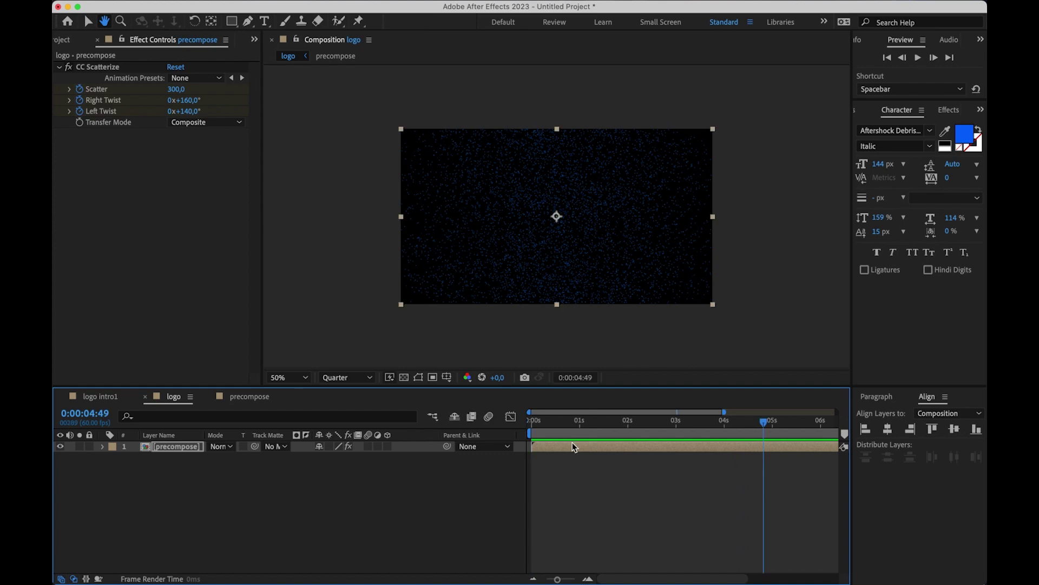
pyautogui.press('space')
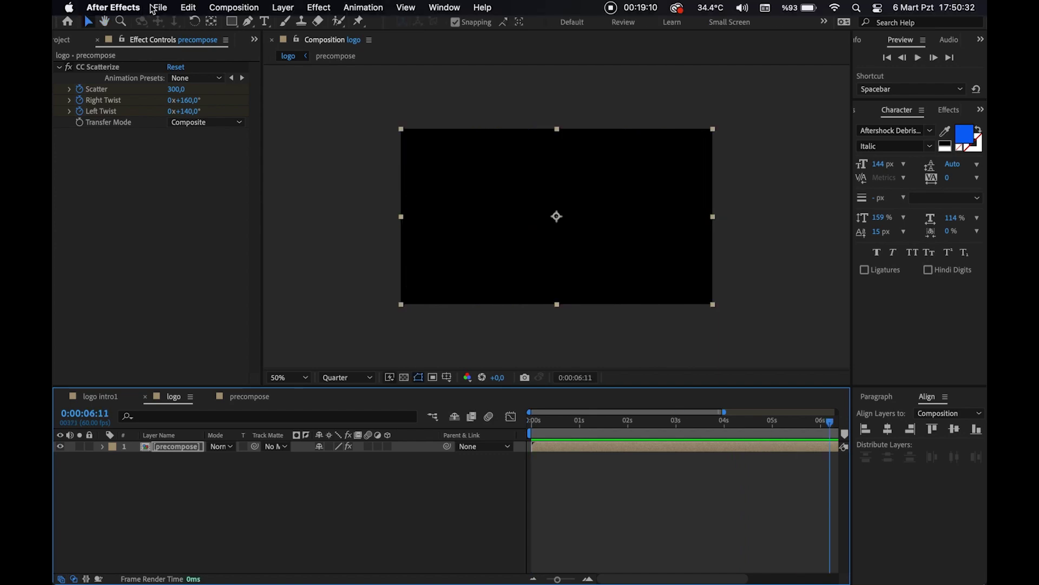
# Save the project as a new file and minimize the application window.
pyautogui.click(160, 7)
pyautogui.moveTo(193, 148)
pyautogui.click(342, 151)
pyautogui.click(742, 344)
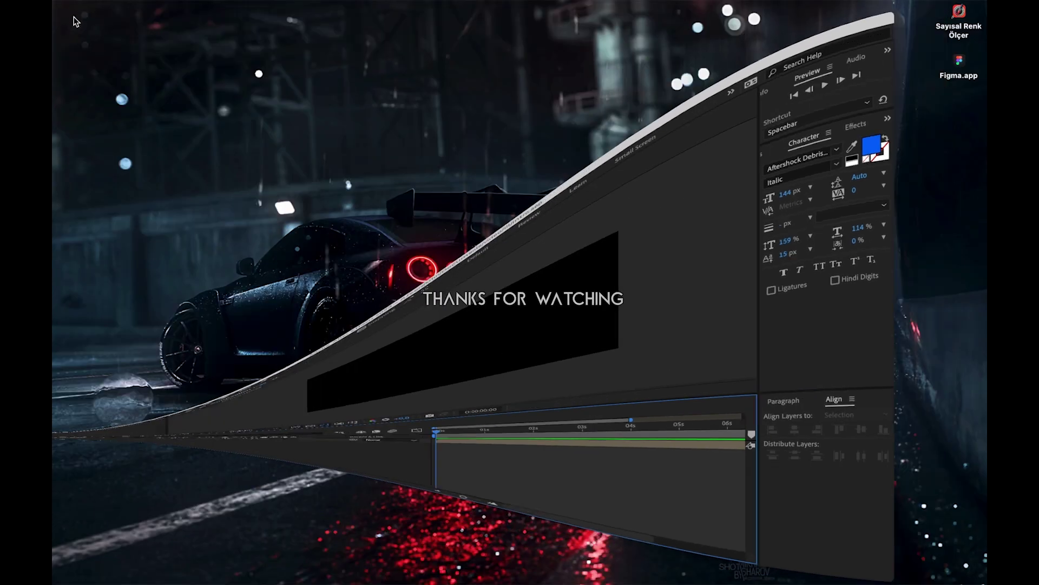
pyautogui.click(68, 7)
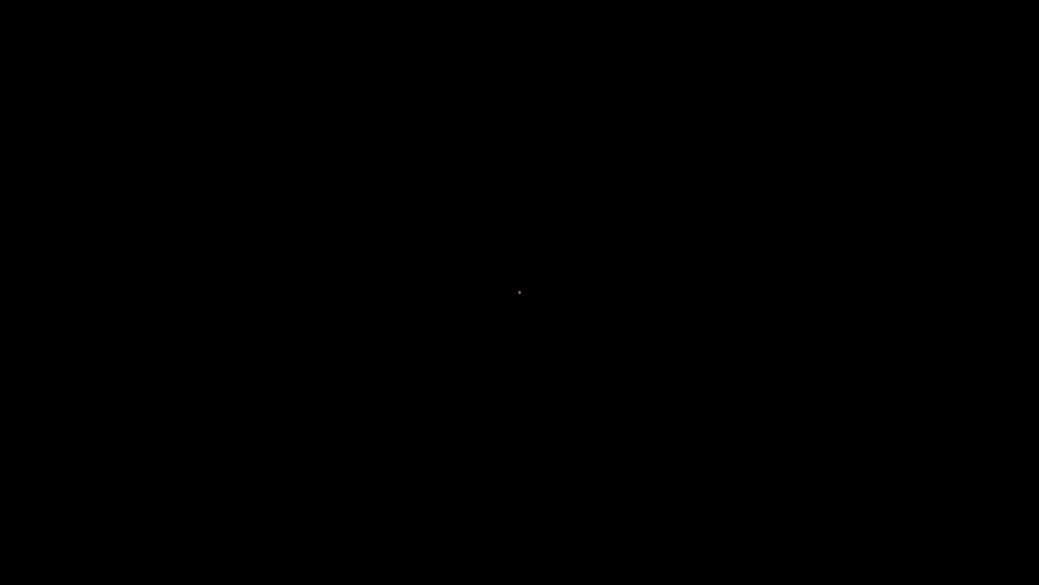